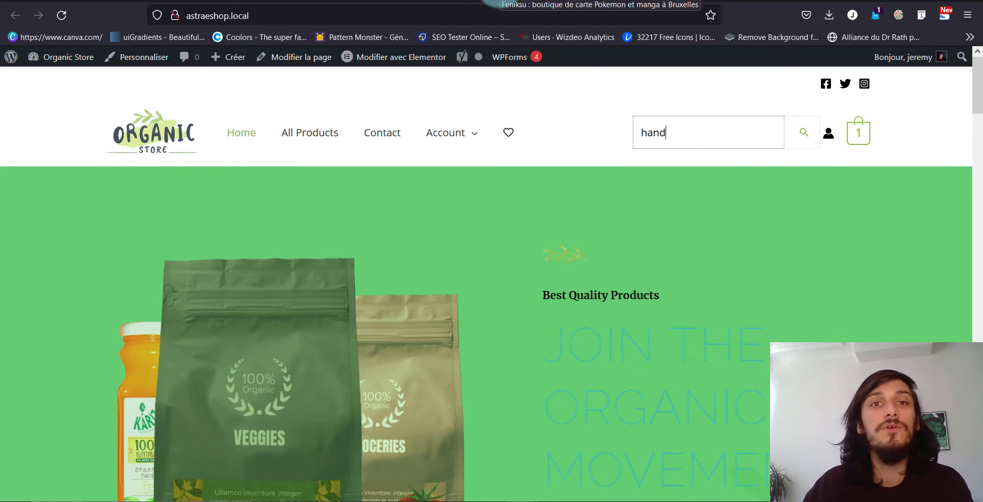
Switch to the Feniksu store and search its products for "mew" to look through the live suggestions
{"action": "left_click", "coordinate": [490, 2]}
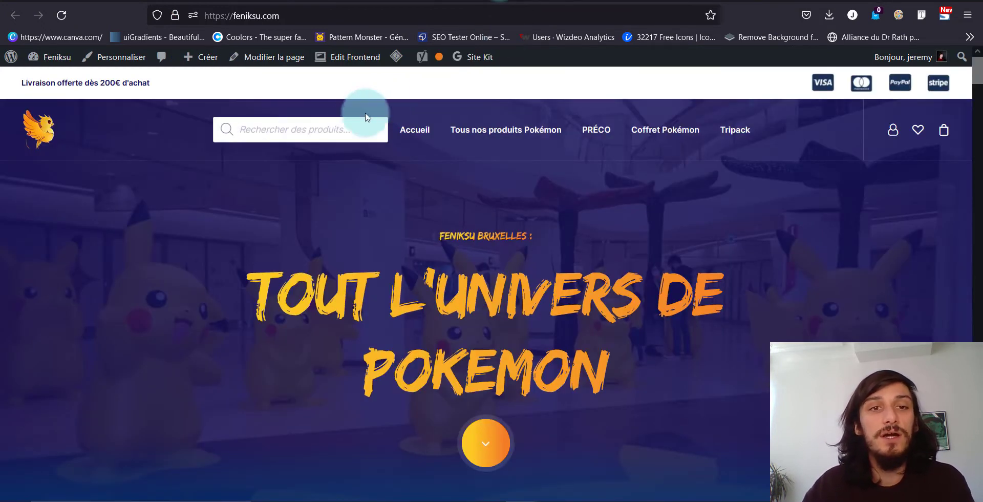
{"action": "left_click", "coordinate": [348, 129]}
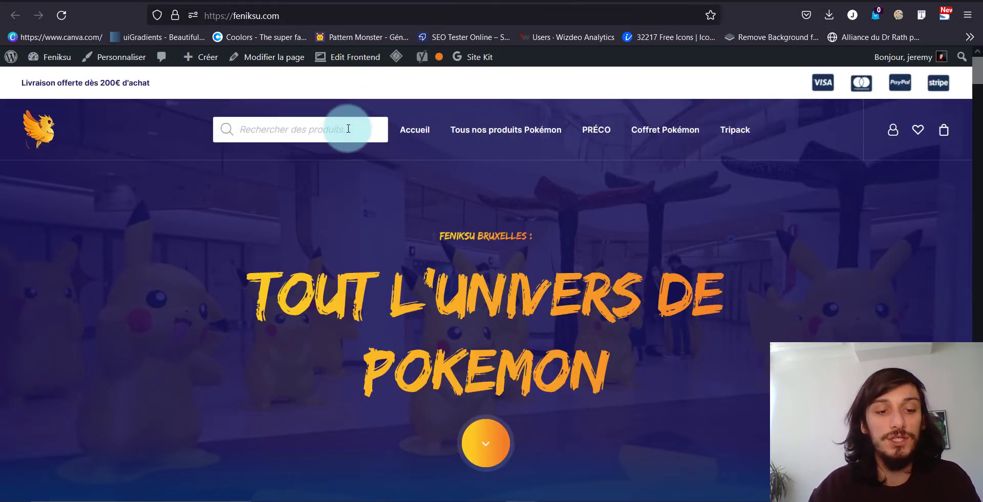
{"action": "type", "text": "mew"}
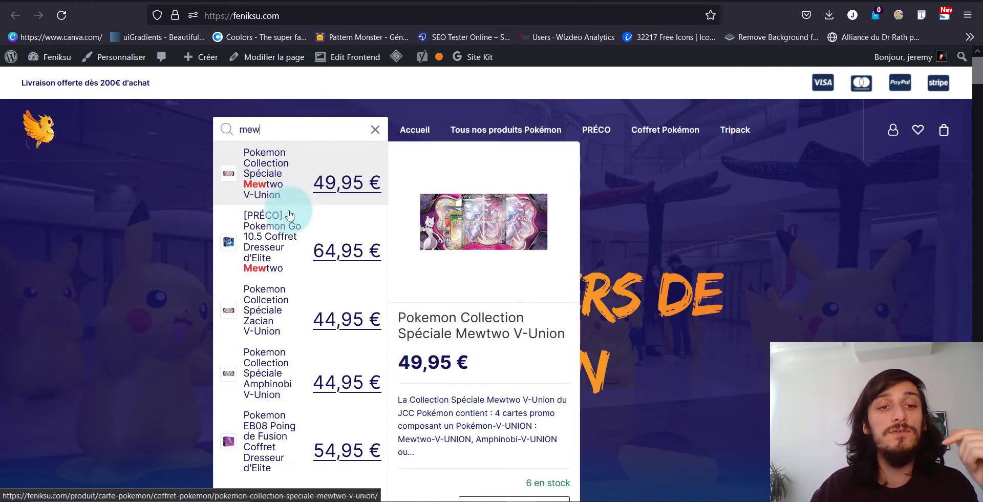
{"action": "scroll", "coordinate": [290, 219], "scroll_direction": "down", "scroll_amount": 1}
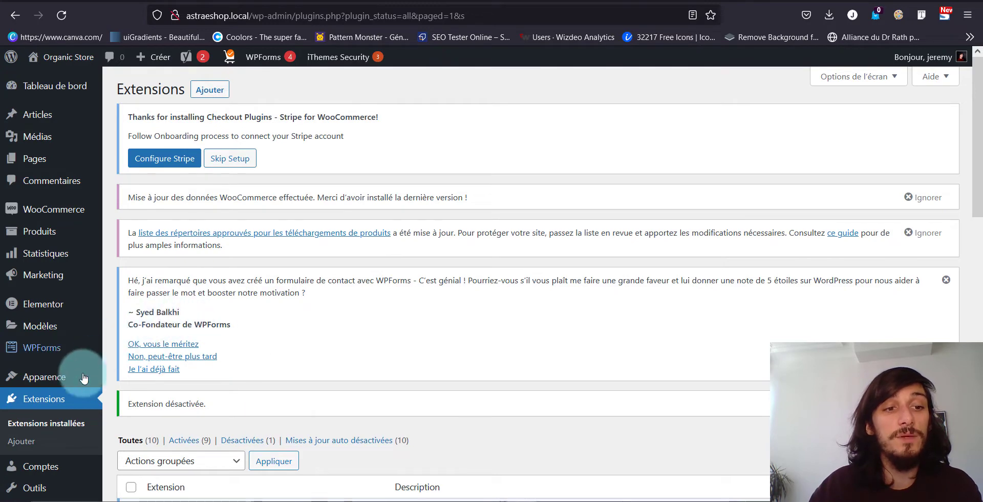
Open the page for adding new extensions to the Organic Store site
{"action": "left_click", "coordinate": [197, 91]}
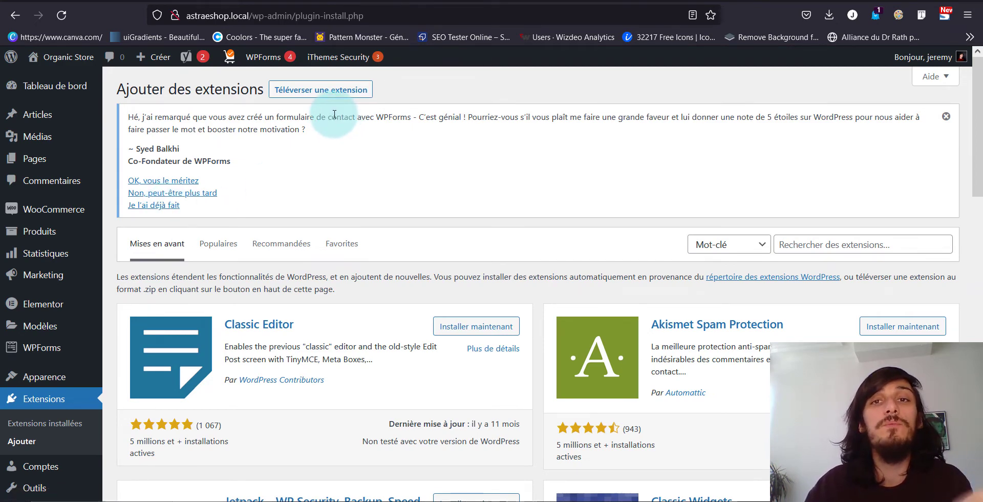
Switch to the FiboSearch documentation and examine the list of themes with a supported integration
{"action": "left_click", "coordinate": [630, 4]}
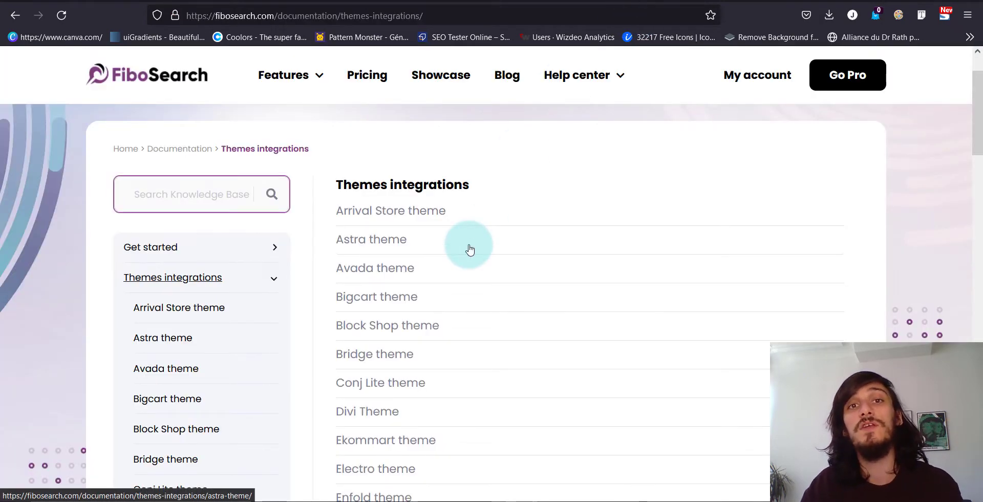
{"action": "scroll", "coordinate": [470, 250], "scroll_direction": "down", "scroll_amount": 1}
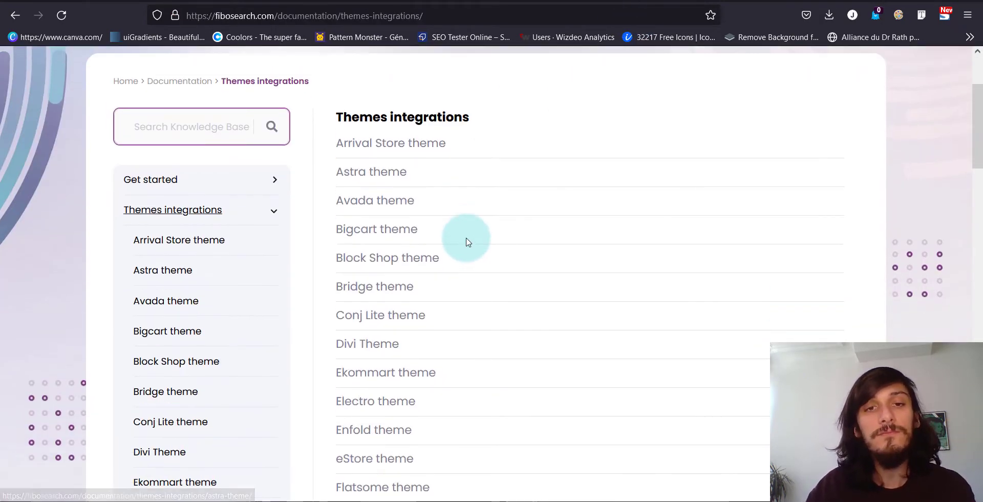
{"action": "scroll", "coordinate": [466, 242], "scroll_direction": "down", "scroll_amount": 1}
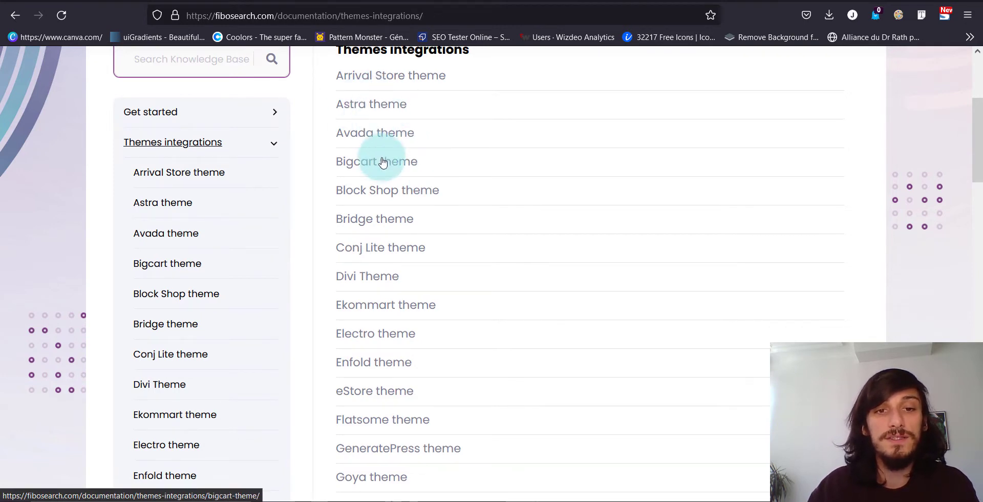
{"action": "scroll", "coordinate": [375, 228], "scroll_direction": "down", "scroll_amount": 3}
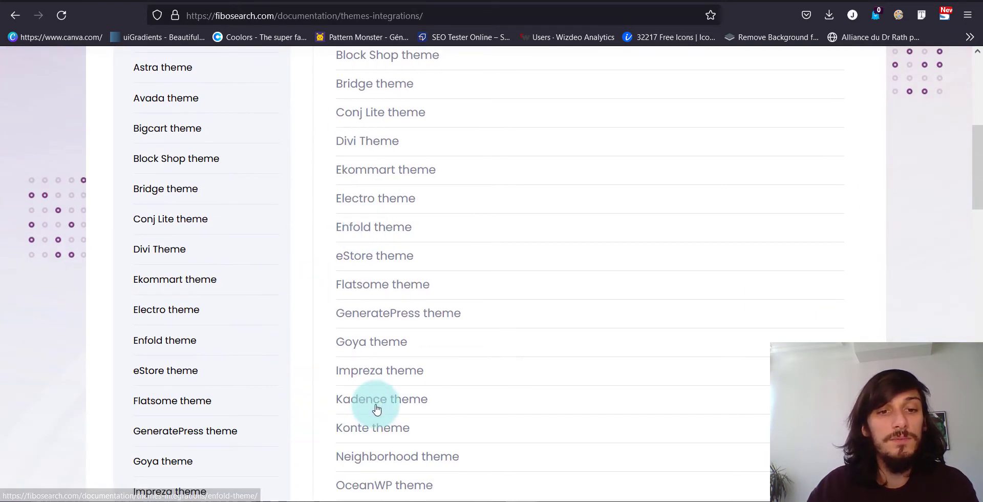
{"action": "scroll", "coordinate": [400, 409], "scroll_direction": "down", "scroll_amount": 4}
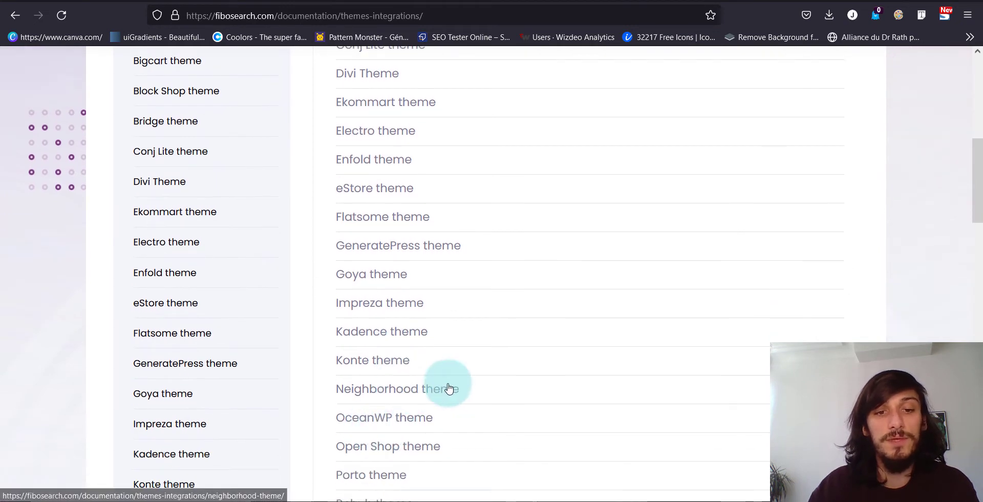
{"action": "scroll", "coordinate": [447, 386], "scroll_direction": "up", "scroll_amount": 4}
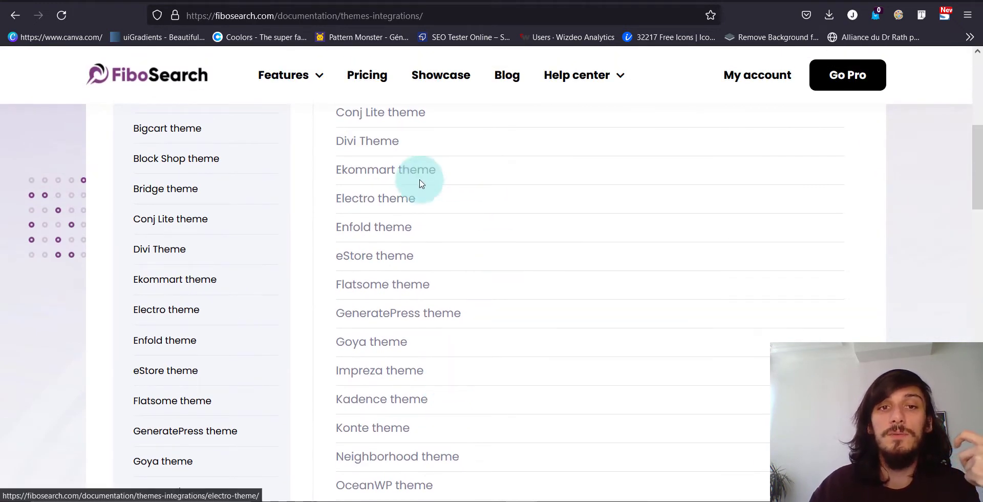
{"action": "scroll", "coordinate": [387, 302], "scroll_direction": "up", "scroll_amount": 3}
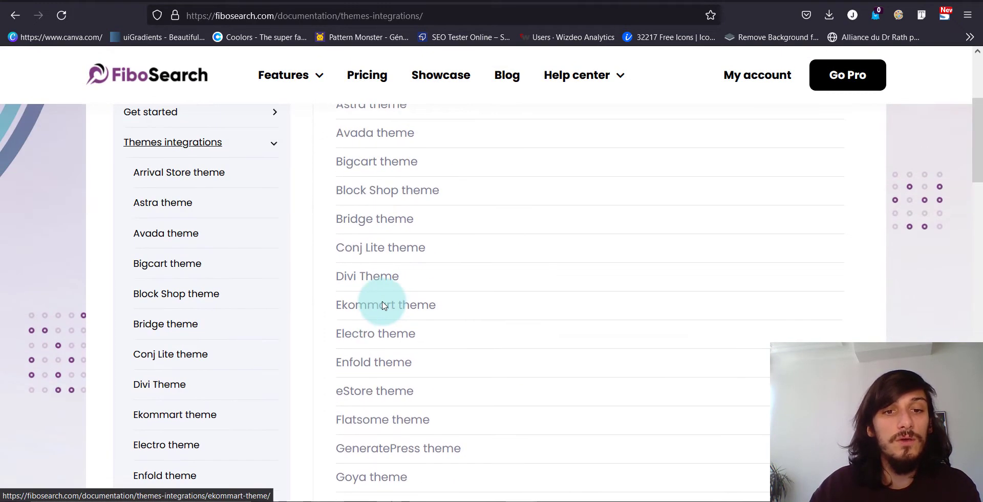
{"action": "scroll", "coordinate": [400, 357], "scroll_direction": "down", "scroll_amount": 3}
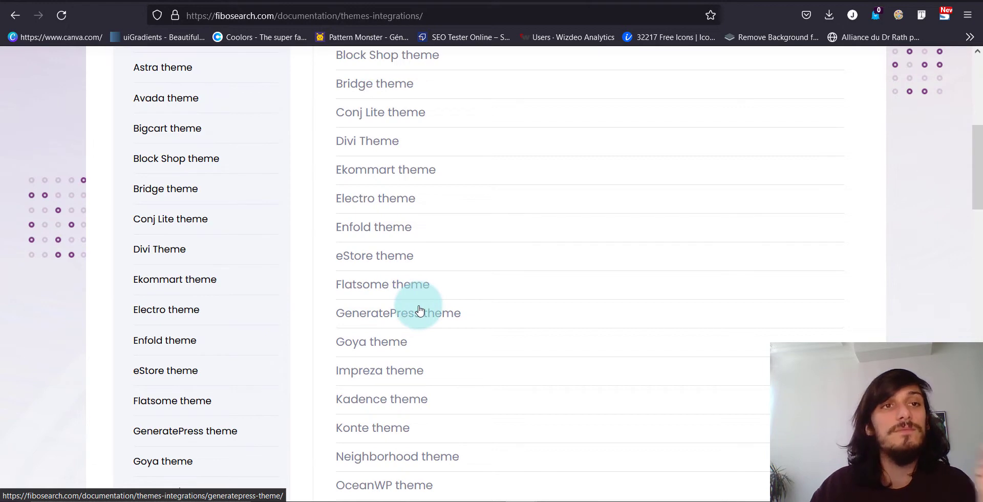
Return to the WordPress add-extensions page and search the directory for "fibo search"
{"action": "left_click", "coordinate": [120, 0]}
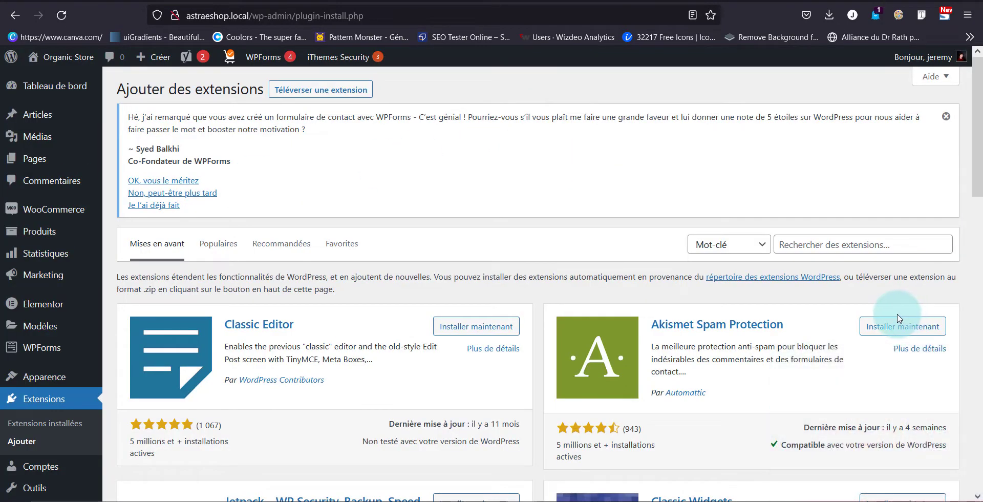
{"action": "left_click", "coordinate": [835, 248]}
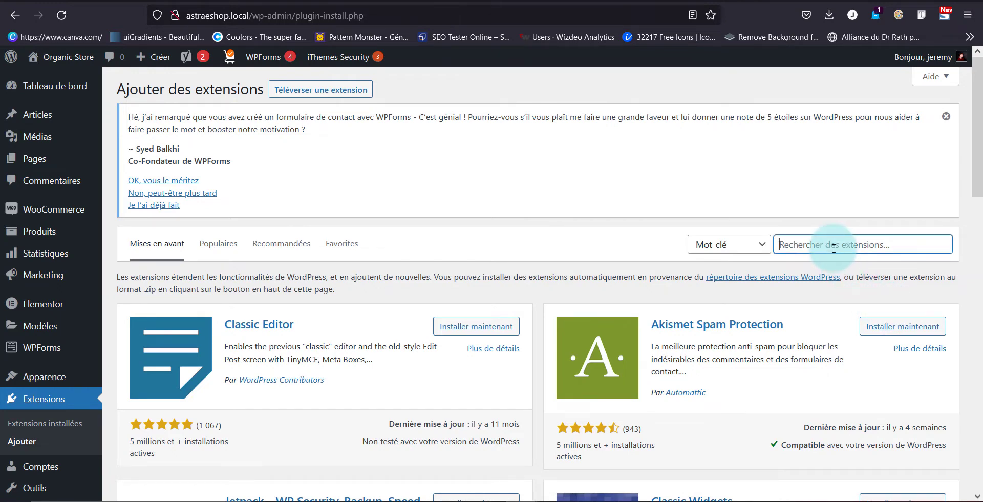
{"action": "type", "text": "fibo"}
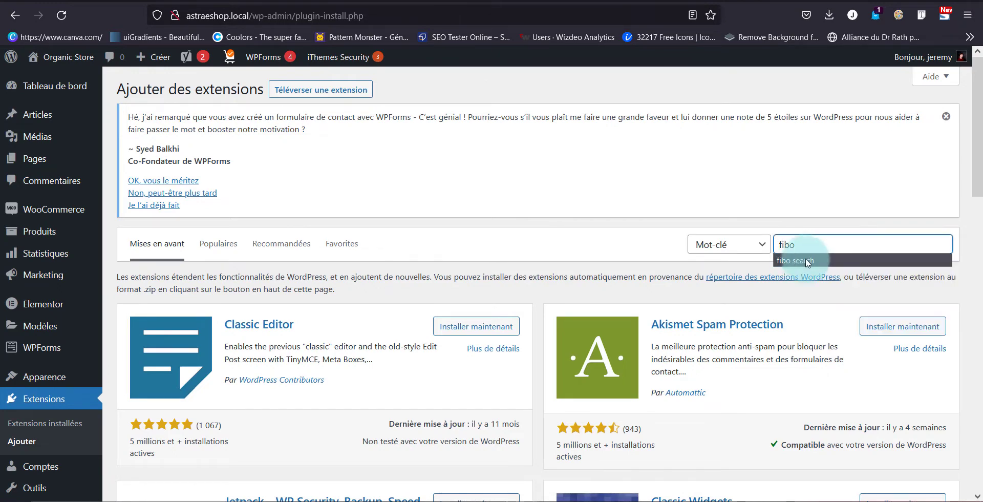
{"action": "left_click", "coordinate": [805, 261]}
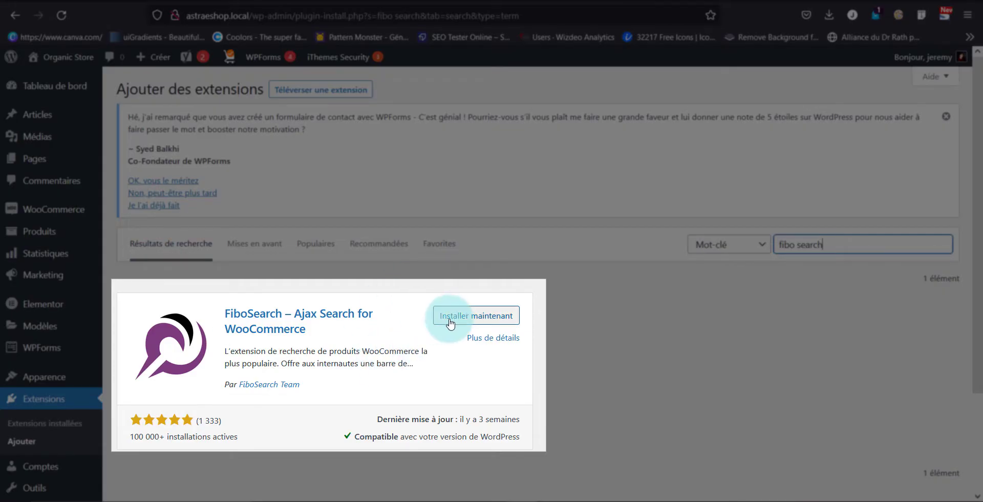
Install and activate FiboSearch – Ajax Search for WooCommerce, skipping the Freemius notification opt-in
{"action": "left_click", "coordinate": [450, 322]}
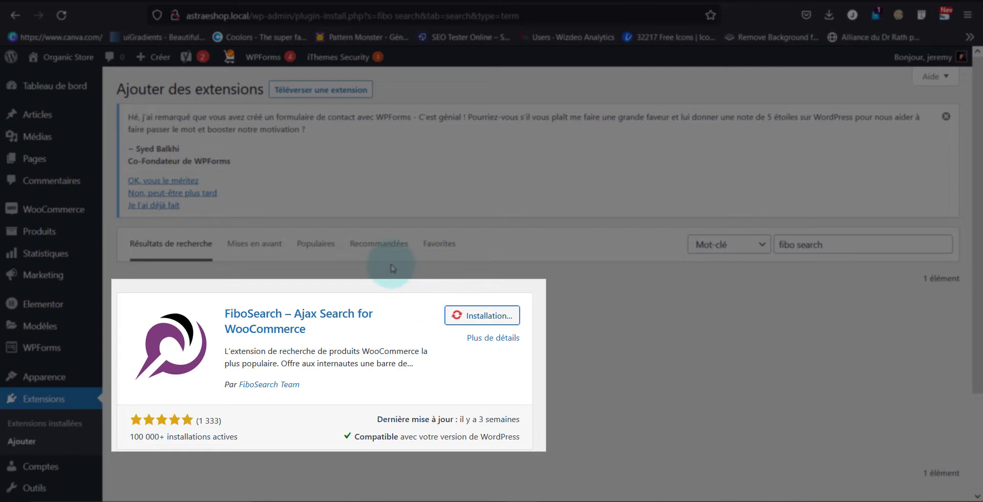
{"action": "left_click", "coordinate": [486, 315]}
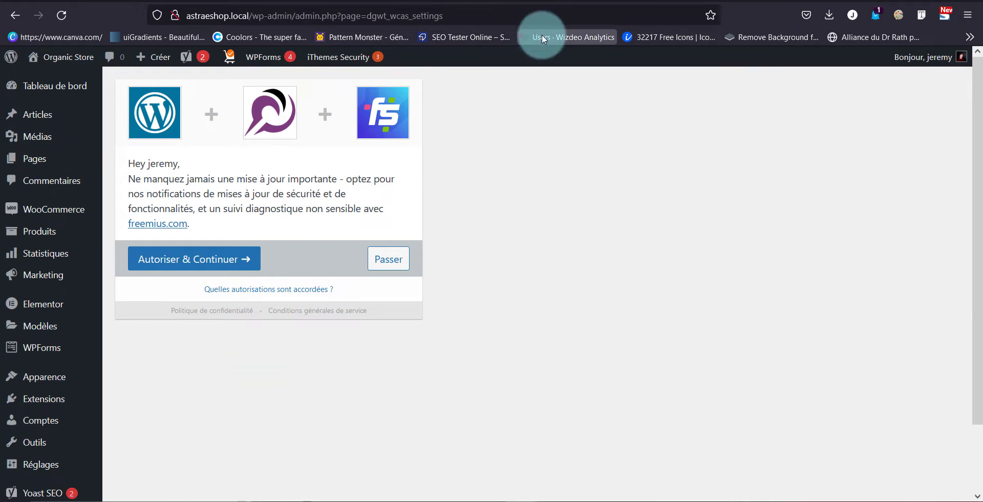
{"action": "left_click", "coordinate": [403, 264]}
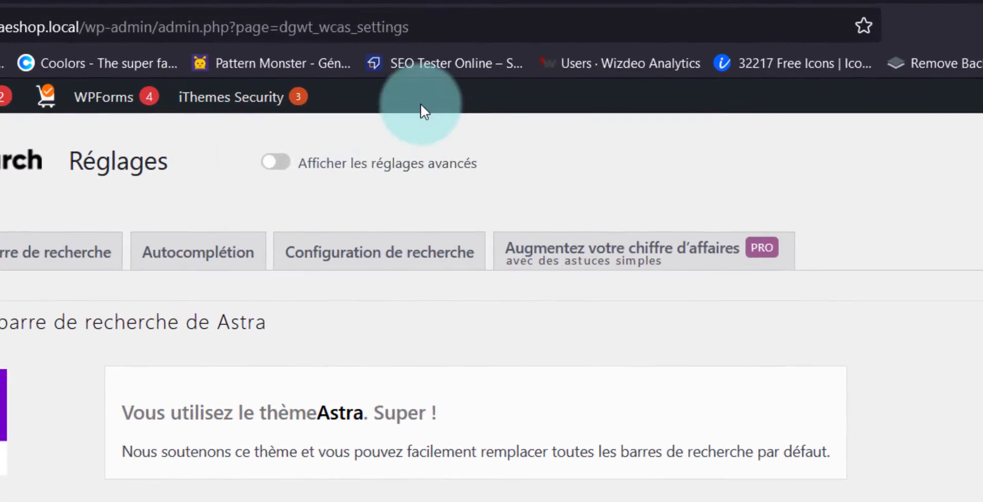
Show FiboSearch's advanced settings and save the starting options with replacement of all Astra search bars enabled
{"action": "left_click", "coordinate": [288, 165]}
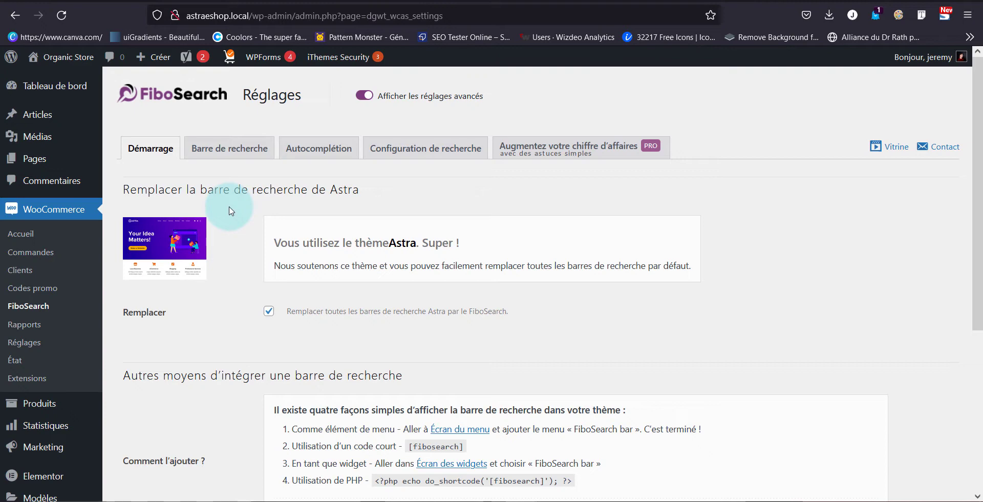
{"action": "scroll", "coordinate": [263, 285], "scroll_direction": "down", "scroll_amount": 3}
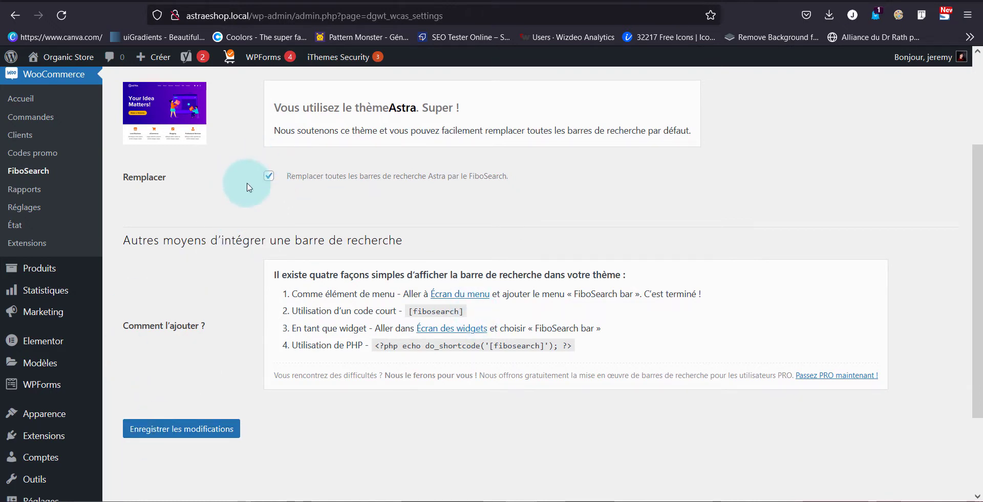
{"action": "left_click", "coordinate": [187, 429]}
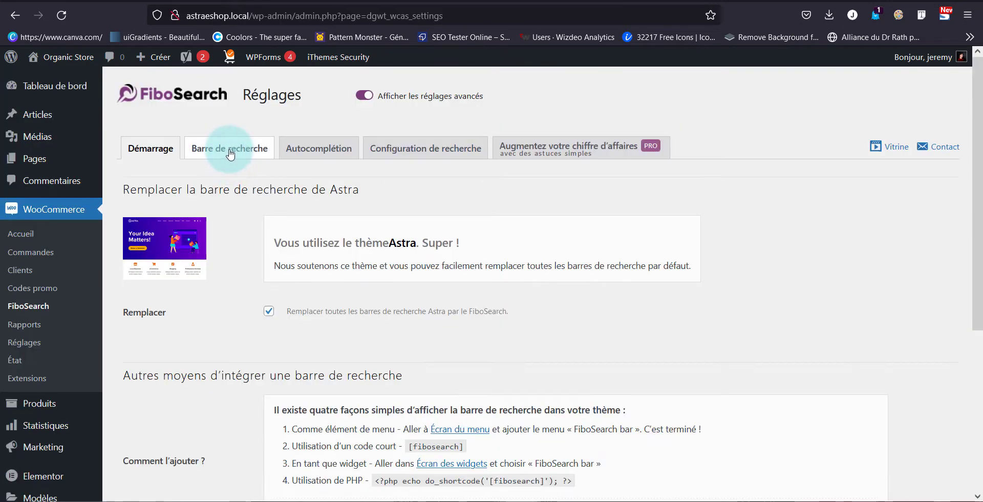
In the search bar settings, set the field label to "Rechercher des produits" and leave the search button off after previewing it
{"action": "left_click", "coordinate": [228, 150]}
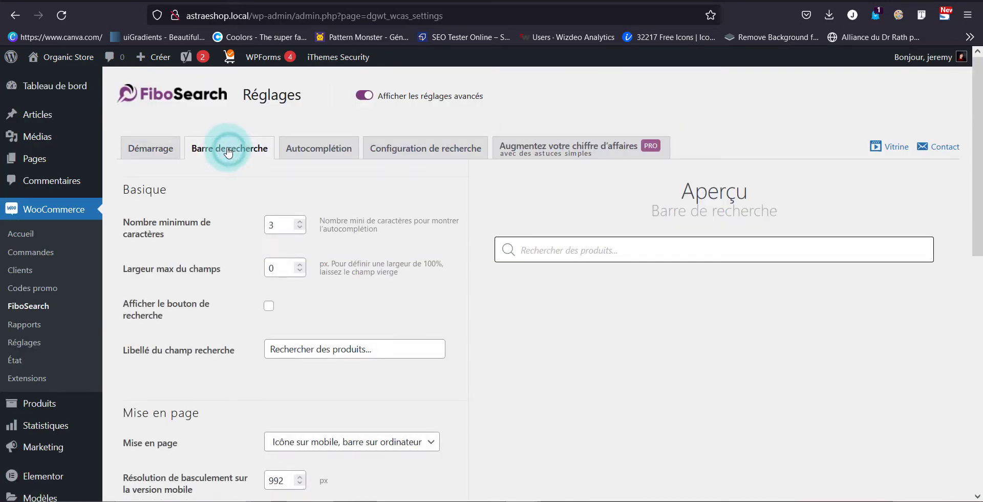
{"action": "double_click", "coordinate": [272, 225]}
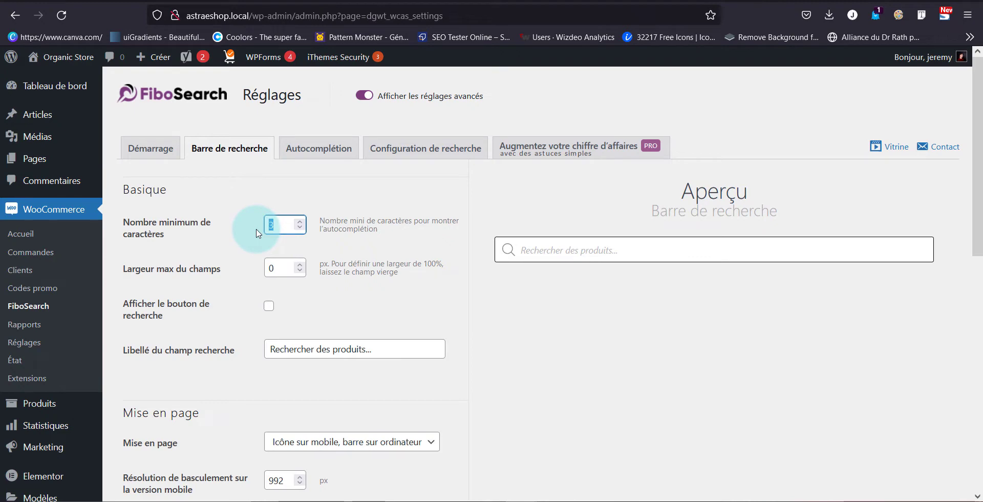
{"action": "left_click", "coordinate": [279, 269]}
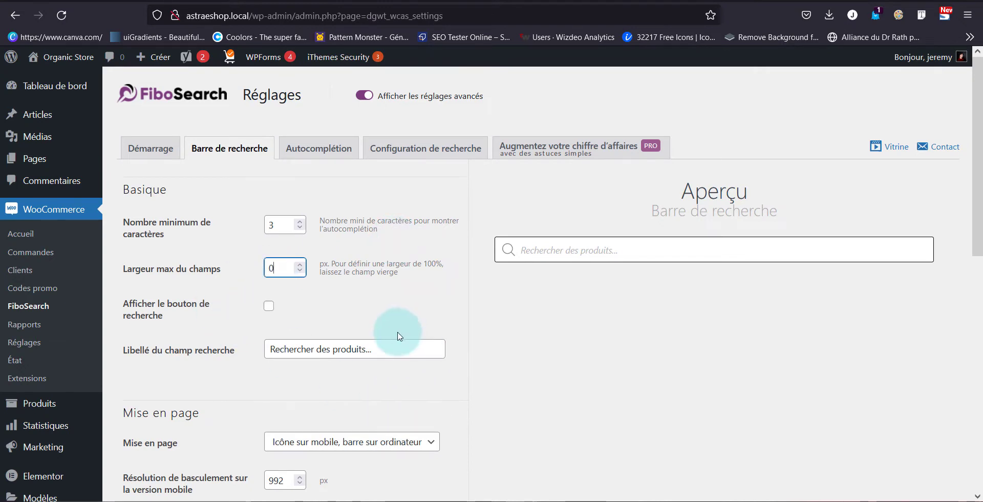
{"action": "left_click", "coordinate": [386, 345]}
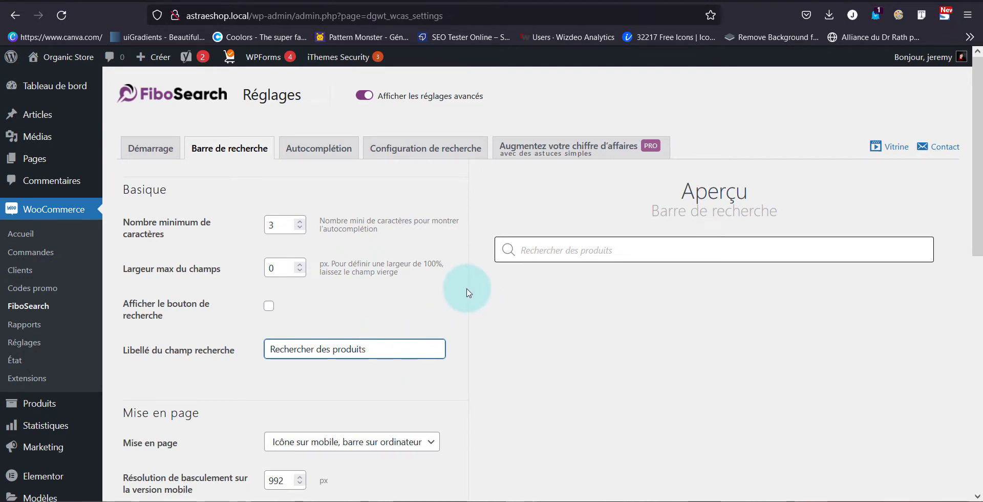
{"action": "left_click", "coordinate": [266, 306]}
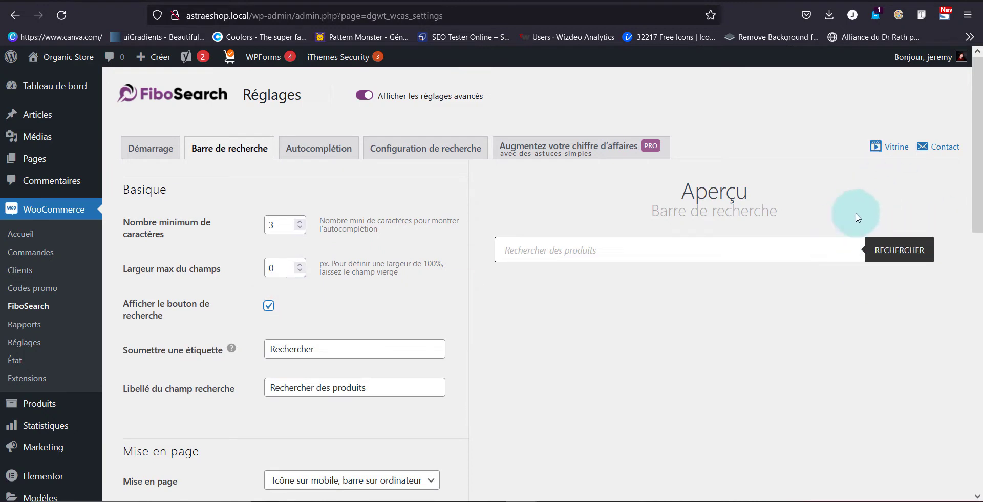
{"action": "left_click", "coordinate": [269, 310]}
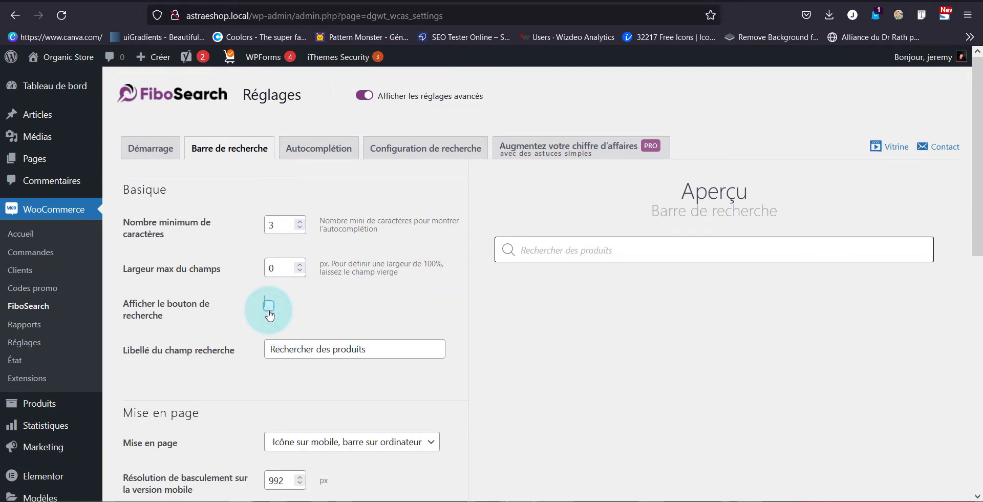
Choose the layout "Icône sur mobile, barre sur ordinateur" and review the mobile breakpoint, dark background and colour options
{"action": "scroll", "coordinate": [269, 310], "scroll_direction": "down", "scroll_amount": 3}
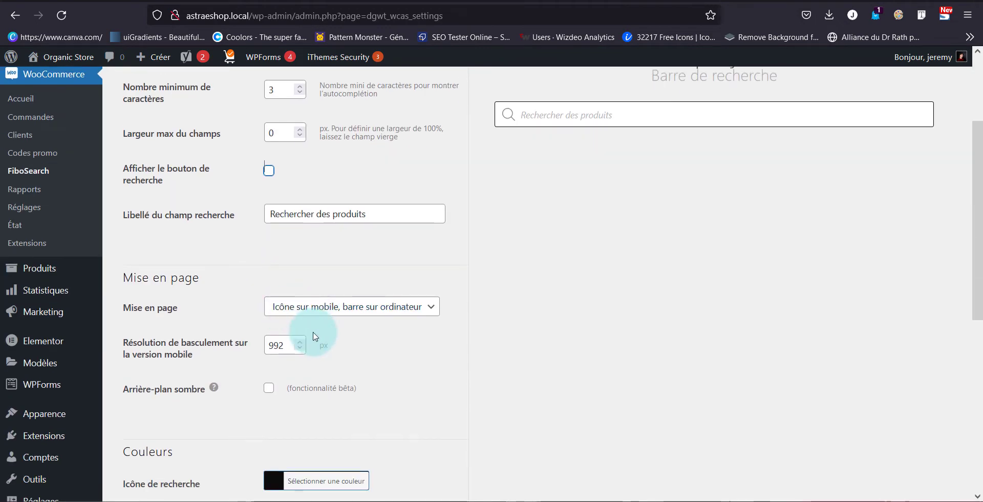
{"action": "left_click", "coordinate": [314, 308]}
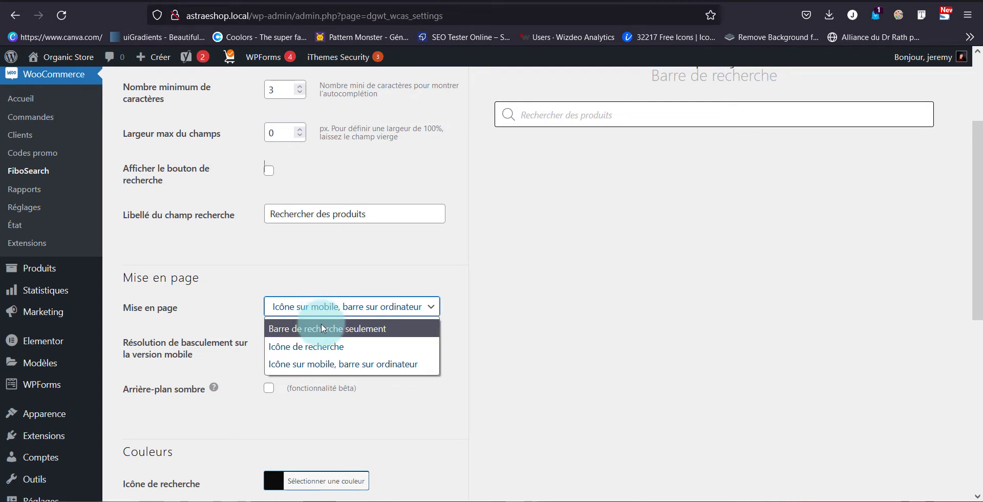
{"action": "left_click", "coordinate": [318, 372]}
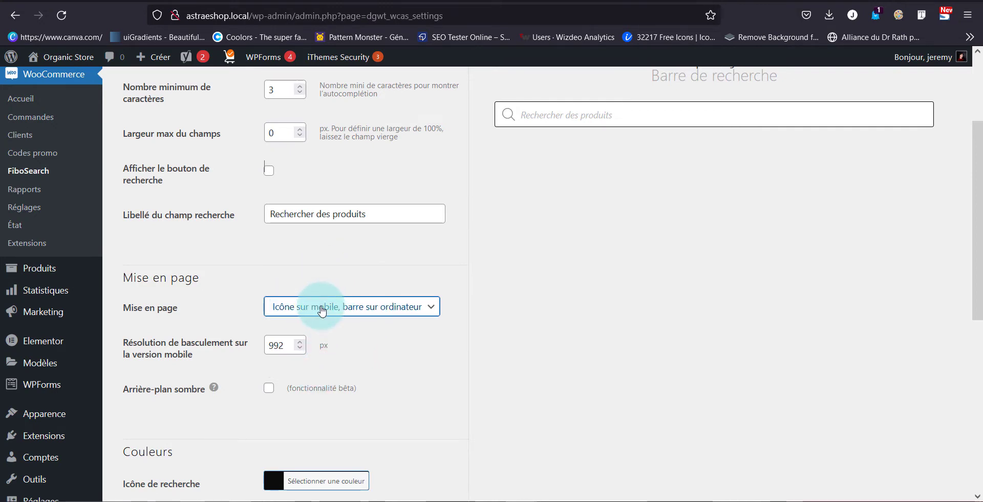
{"action": "scroll", "coordinate": [321, 310], "scroll_direction": "down", "scroll_amount": 2}
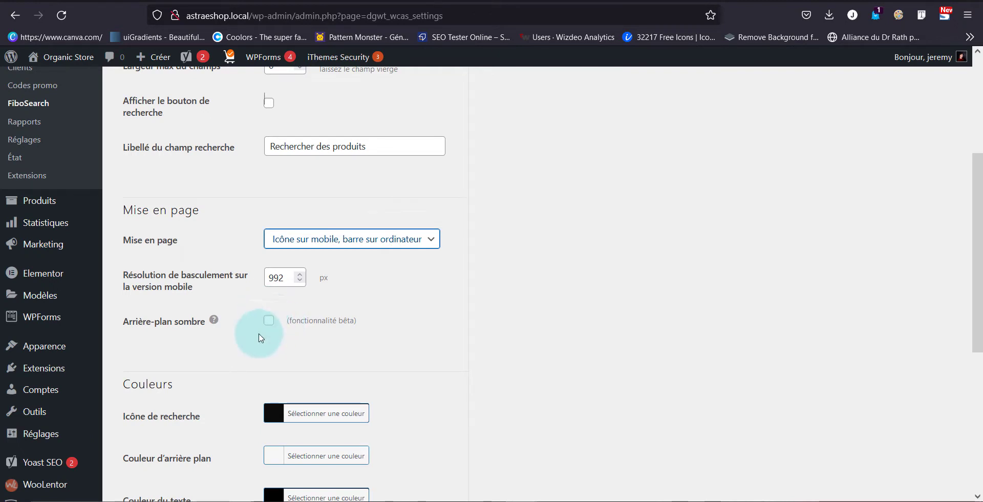
{"action": "scroll", "coordinate": [258, 335], "scroll_direction": "down", "scroll_amount": 3}
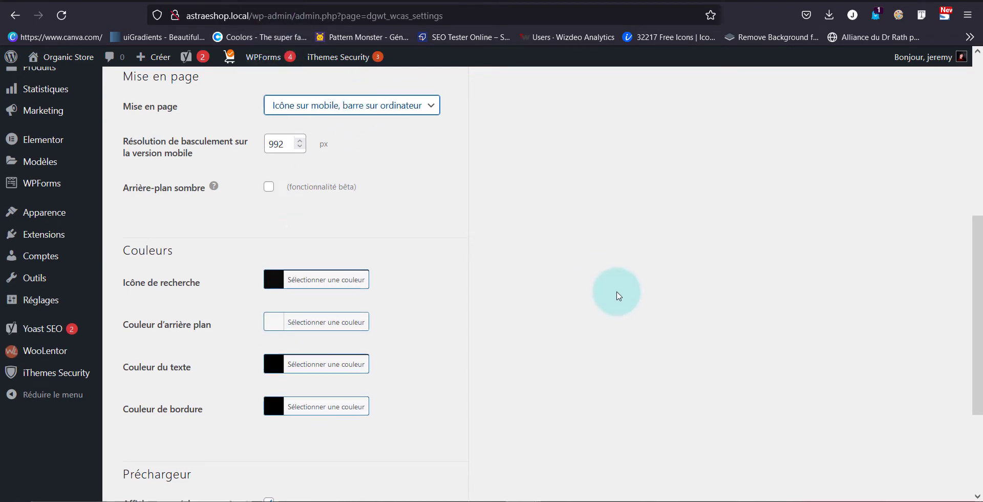
{"action": "scroll", "coordinate": [625, 246], "scroll_direction": "up", "scroll_amount": 5}
{"action": "scroll", "coordinate": [512, 333], "scroll_direction": "down", "scroll_amount": 4}
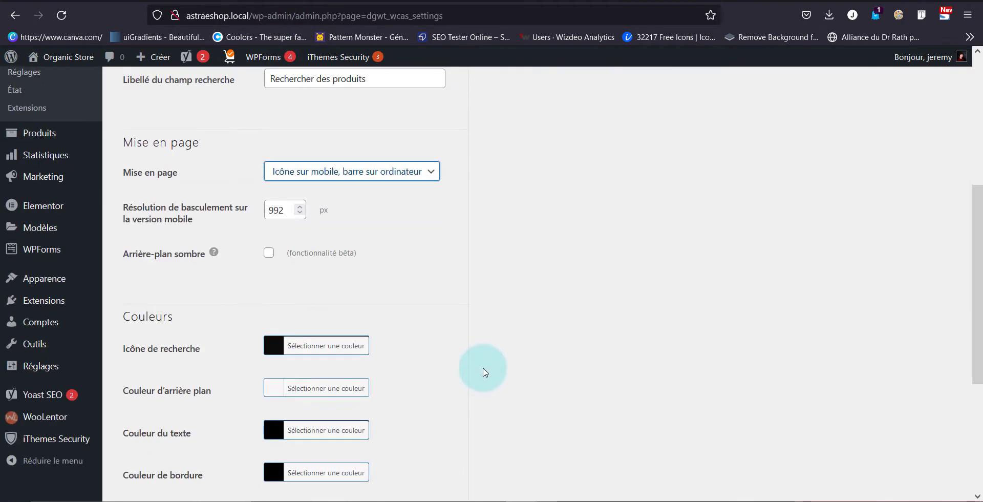
Review the colour and preloader options of the search bar, keep the preloader shown and save the changes
{"action": "scroll", "coordinate": [877, 230], "scroll_direction": "up", "scroll_amount": 4}
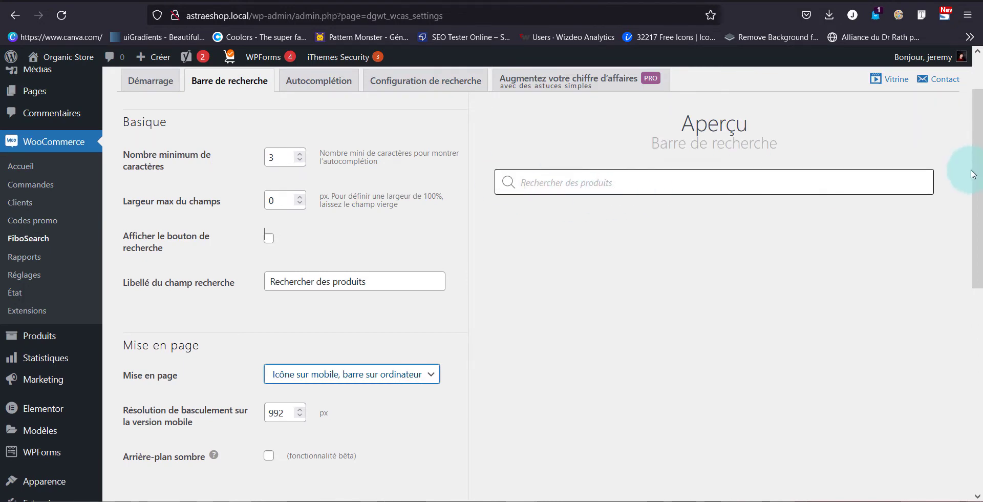
{"action": "scroll", "coordinate": [303, 244], "scroll_direction": "down", "scroll_amount": 6}
{"action": "scroll", "coordinate": [241, 365], "scroll_direction": "down", "scroll_amount": 1}
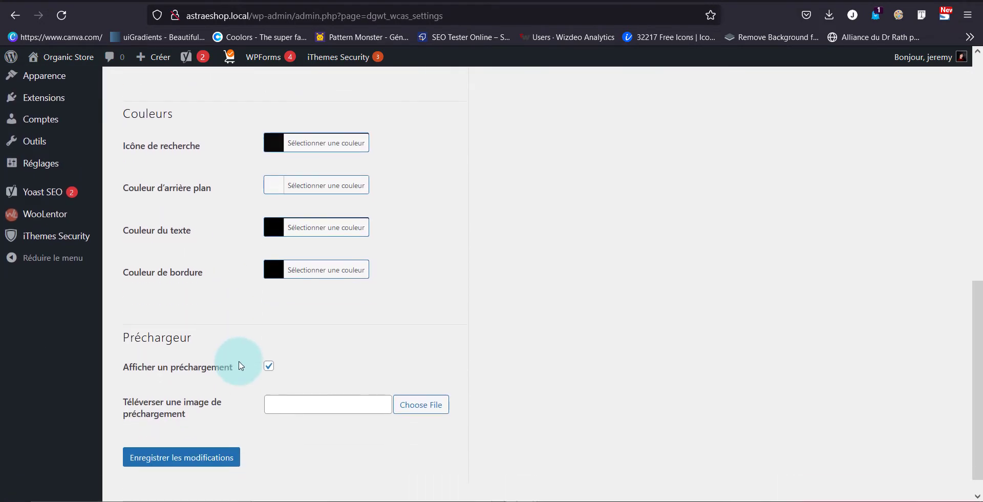
{"action": "scroll", "coordinate": [296, 361], "scroll_direction": "down", "scroll_amount": 1}
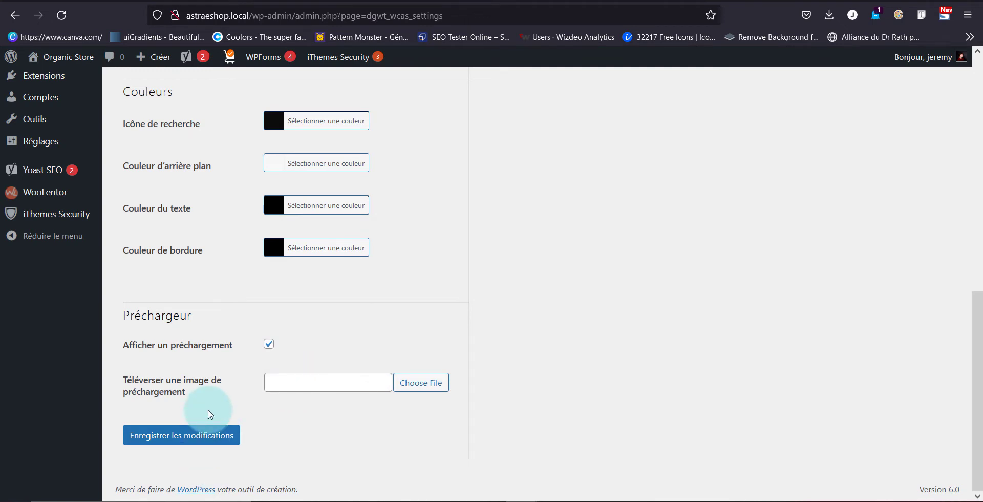
{"action": "left_click", "coordinate": [224, 436]}
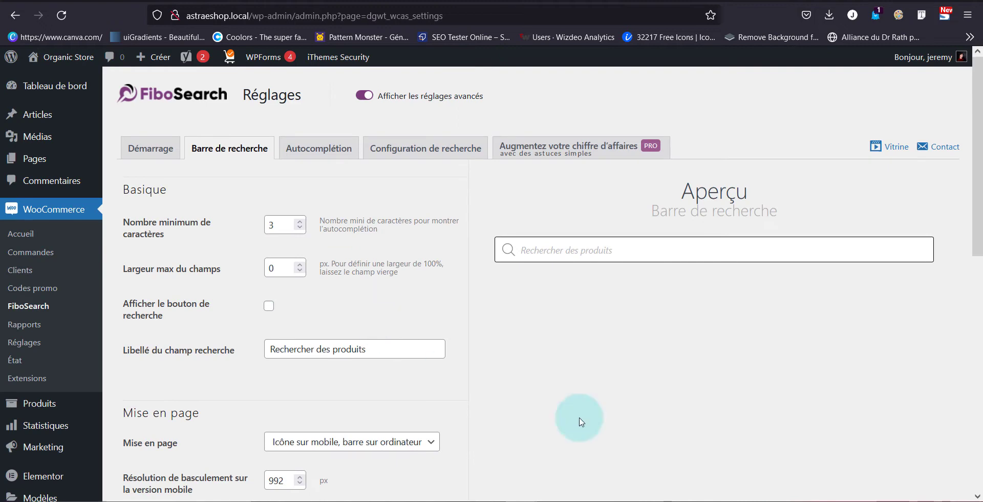
Open the autocomplete settings and examine the suggestion limit, grouped results option and label for no results
{"action": "left_click", "coordinate": [334, 149]}
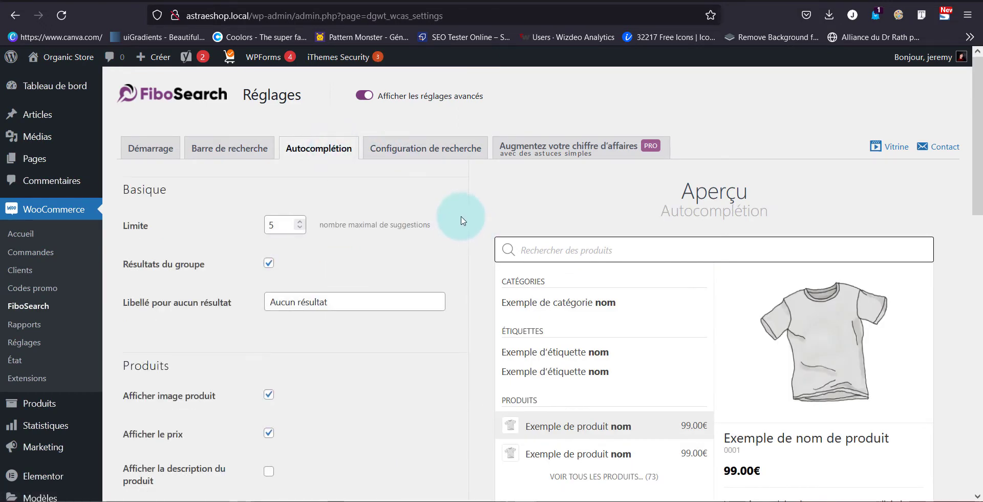
{"action": "left_click_drag", "start_coordinate": [280, 225], "coordinate": [258, 226]}
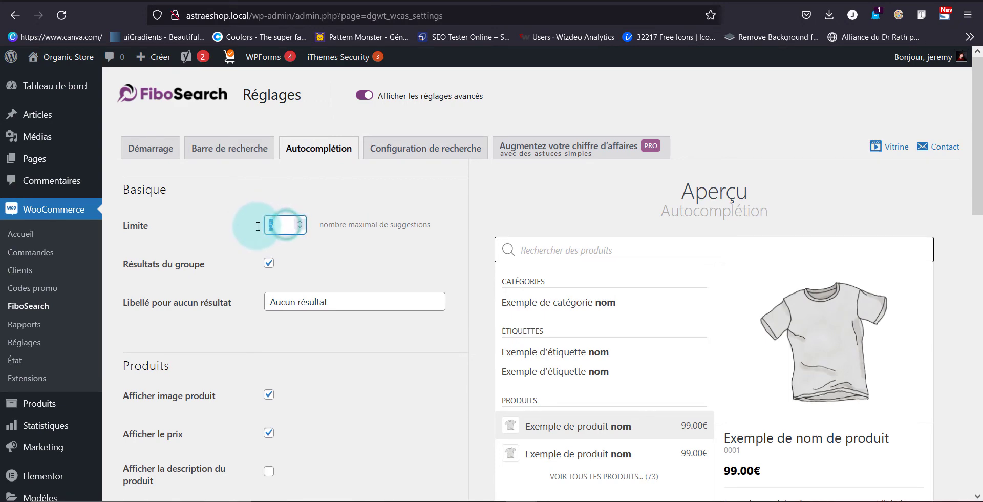
{"action": "scroll", "coordinate": [646, 274], "scroll_direction": "down", "scroll_amount": 1}
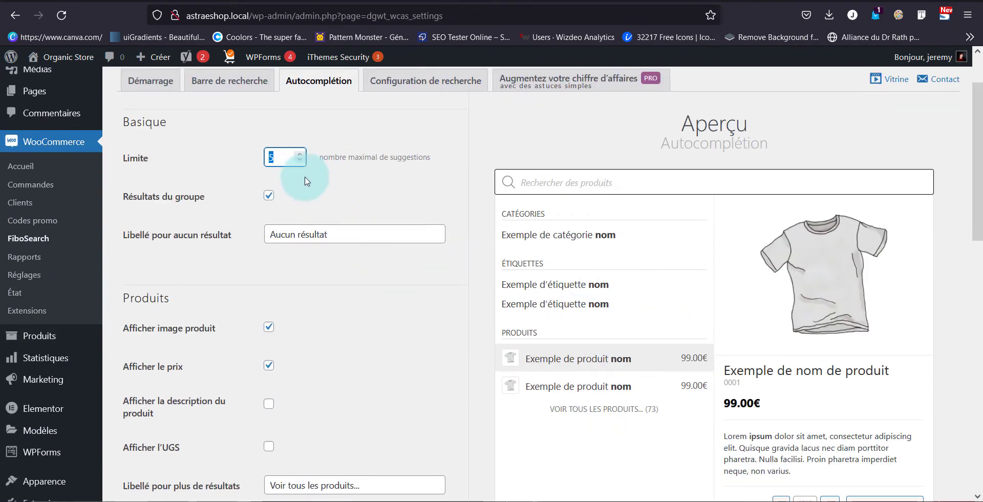
{"action": "left_click", "coordinate": [266, 195]}
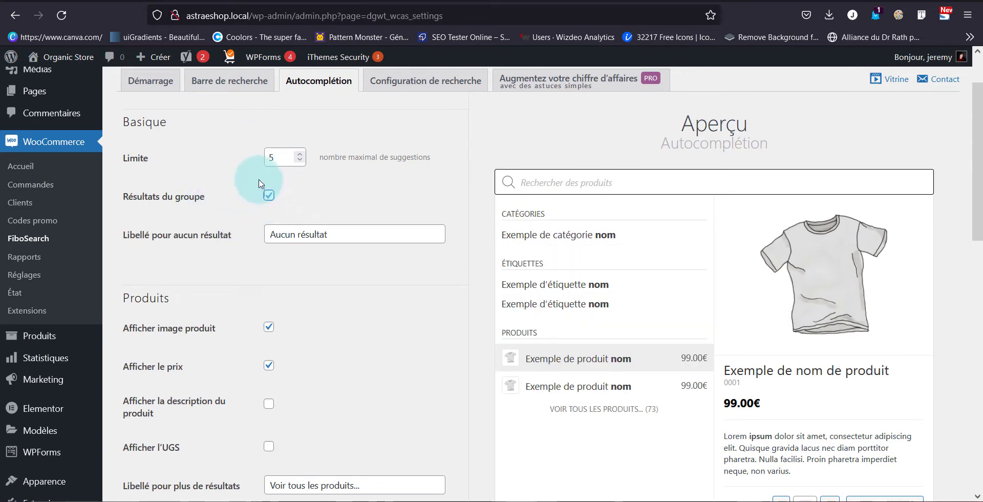
{"action": "left_click", "coordinate": [298, 234]}
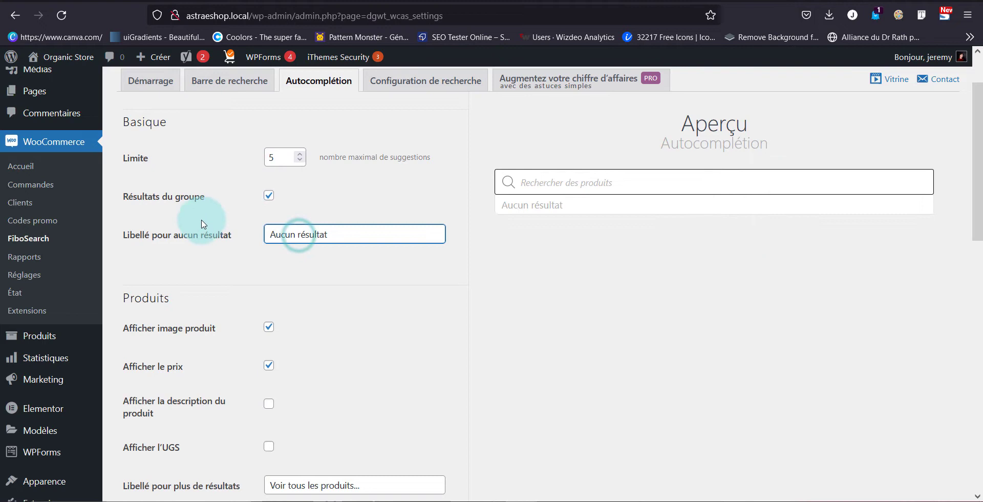
{"action": "left_click", "coordinate": [362, 221]}
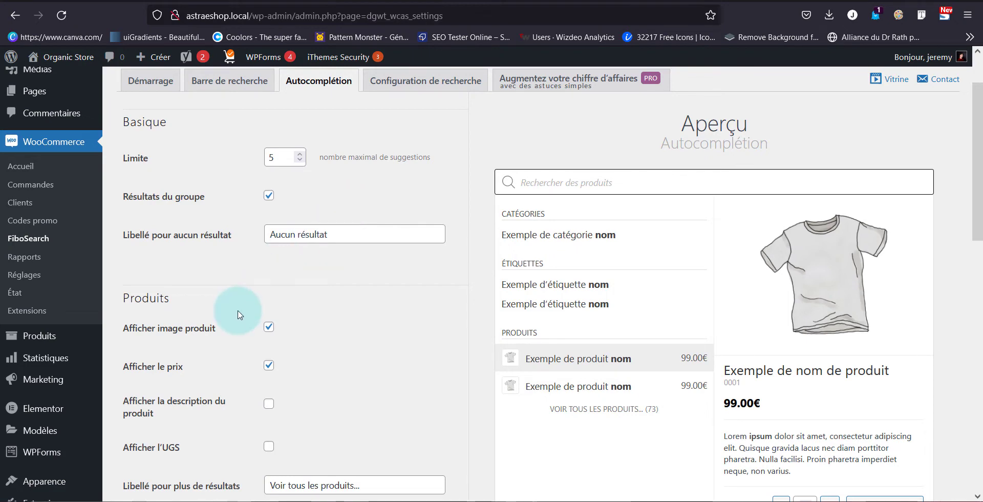
Try the product image, price, description and SKU display options, restoring each to its original setting
{"action": "scroll", "coordinate": [242, 307], "scroll_direction": "down", "scroll_amount": 1}
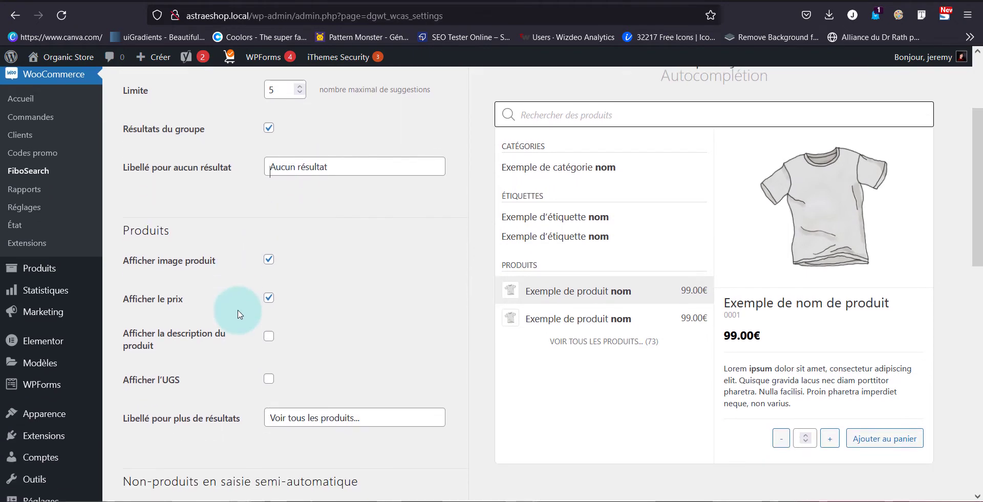
{"action": "left_click", "coordinate": [270, 260]}
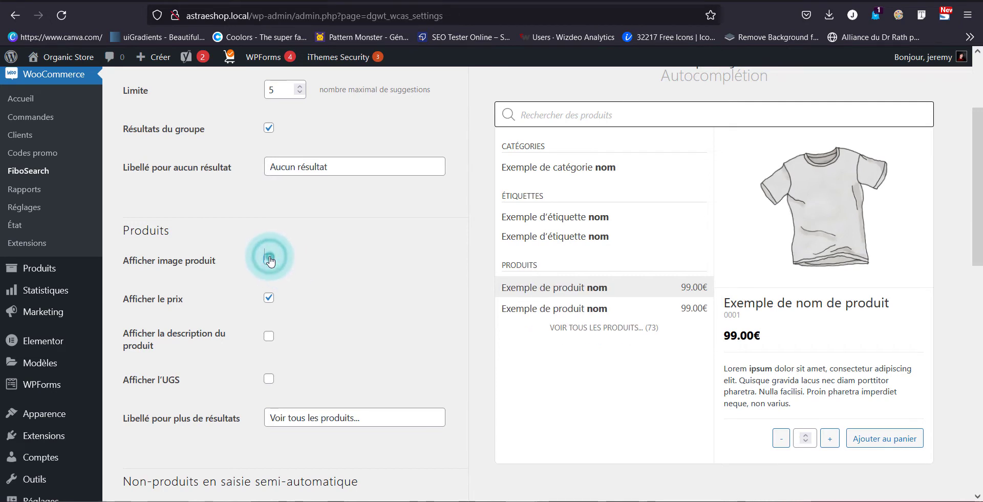
{"action": "left_click", "coordinate": [270, 261]}
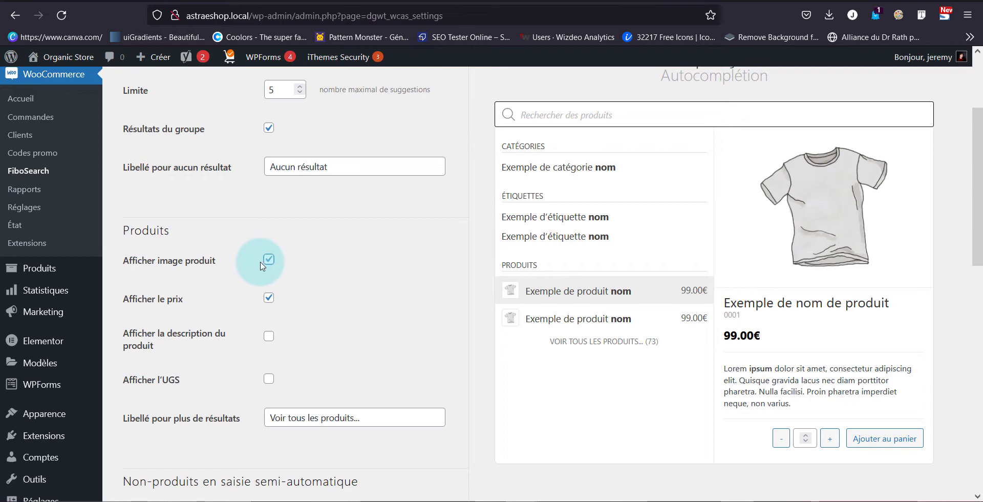
{"action": "left_click", "coordinate": [267, 298]}
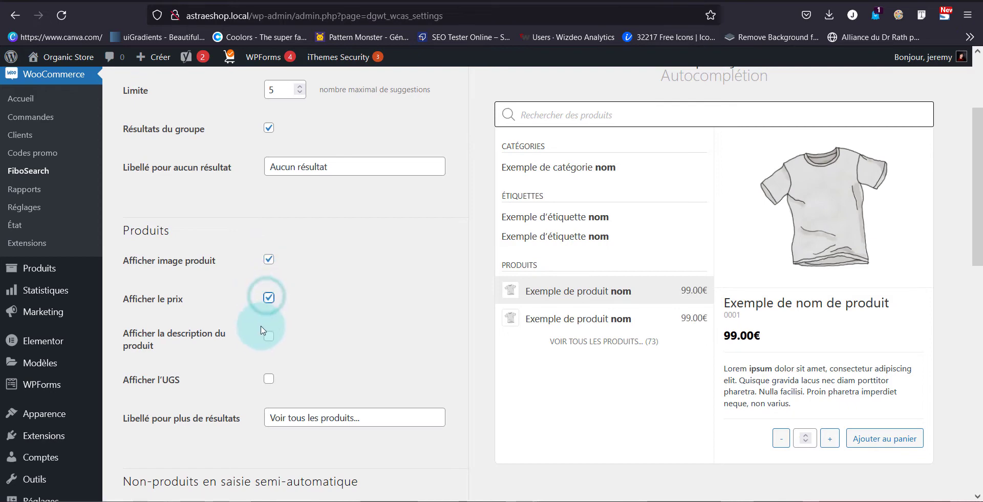
{"action": "left_click", "coordinate": [269, 337]}
{"action": "left_click", "coordinate": [268, 338]}
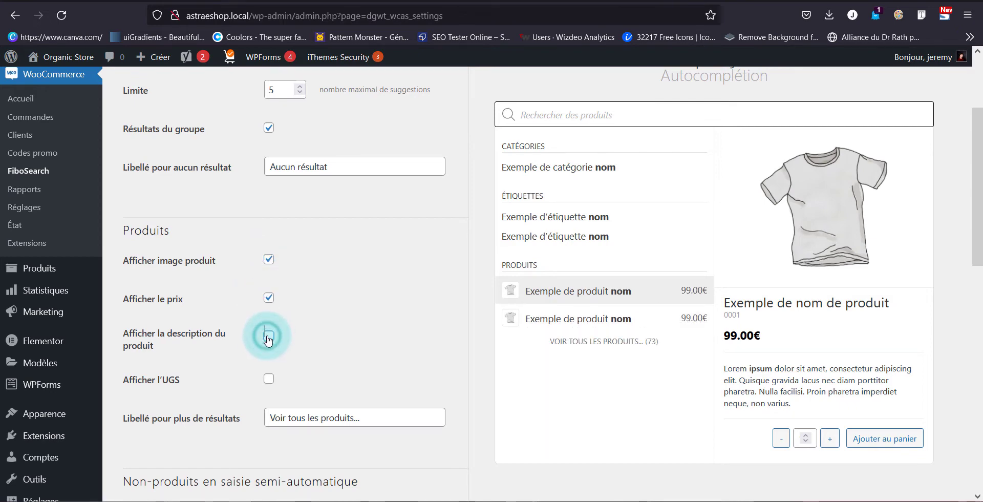
{"action": "scroll", "coordinate": [266, 336], "scroll_direction": "down", "scroll_amount": 2}
{"action": "left_click", "coordinate": [269, 313]}
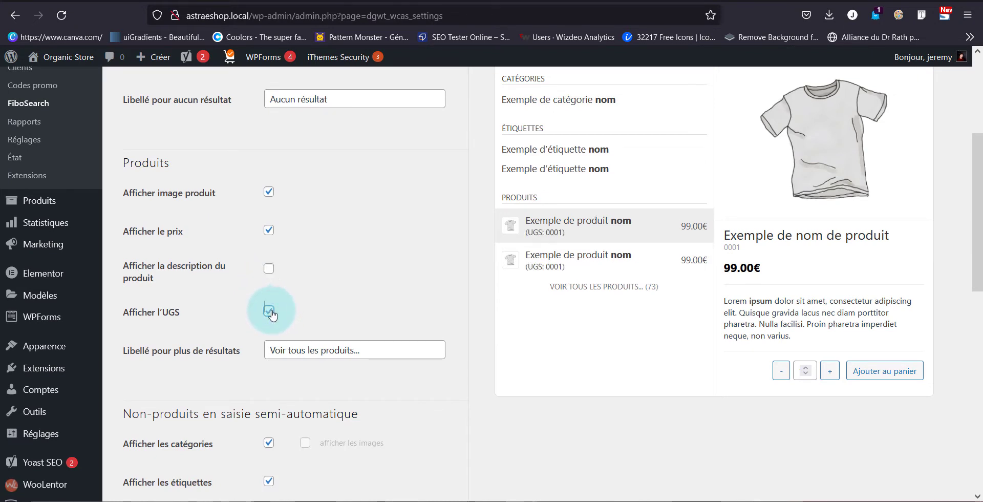
{"action": "left_click", "coordinate": [271, 313]}
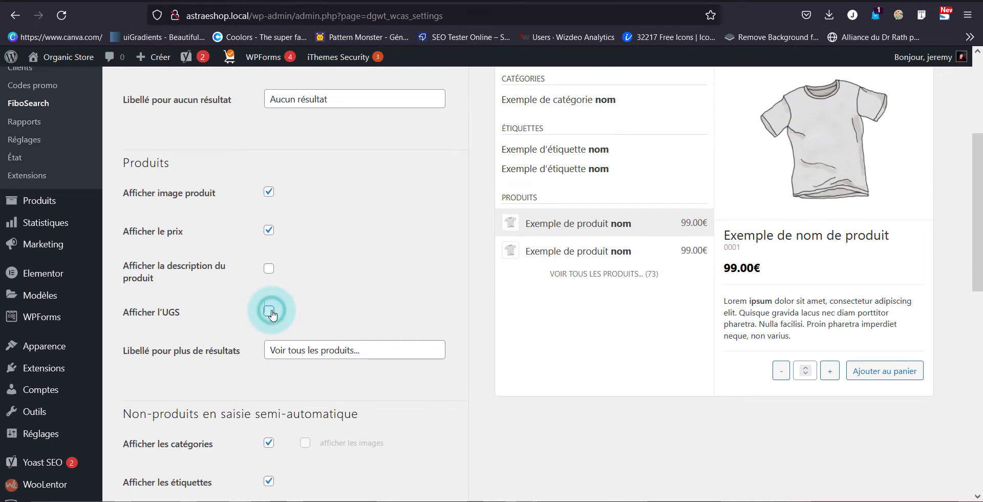
Compare the non-product options for categories and tags with their sections in the autocomplete preview
{"action": "scroll", "coordinate": [272, 314], "scroll_direction": "down", "scroll_amount": 2}
{"action": "scroll", "coordinate": [297, 282], "scroll_direction": "down", "scroll_amount": 6}
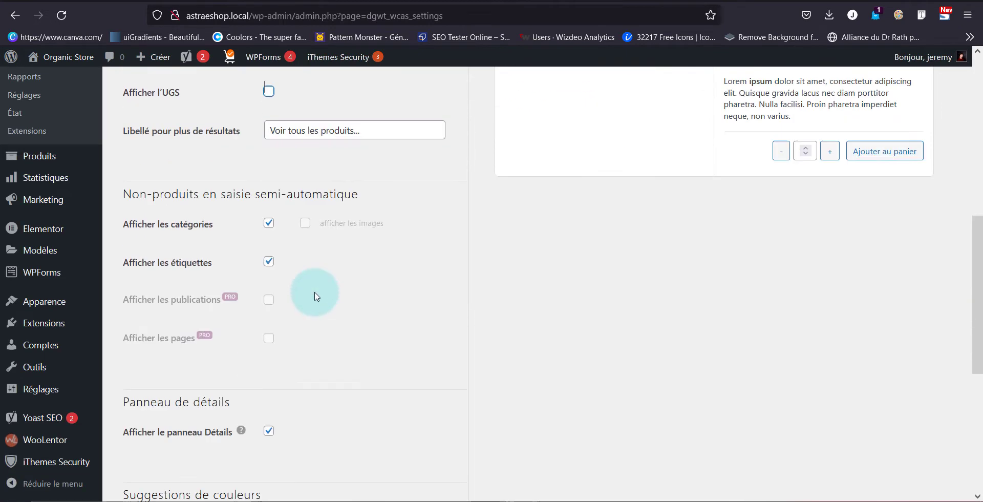
{"action": "scroll", "coordinate": [307, 294], "scroll_direction": "up", "scroll_amount": 2}
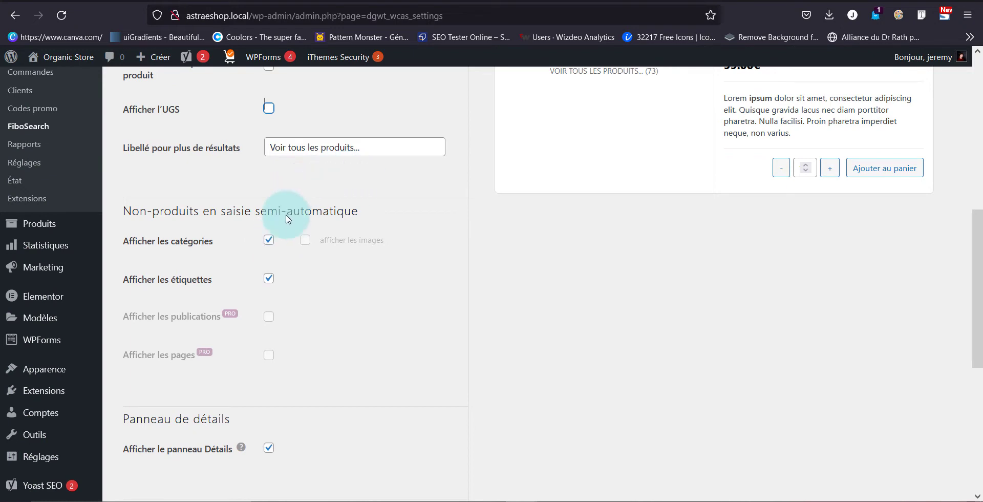
{"action": "scroll", "coordinate": [568, 238], "scroll_direction": "up", "scroll_amount": 4}
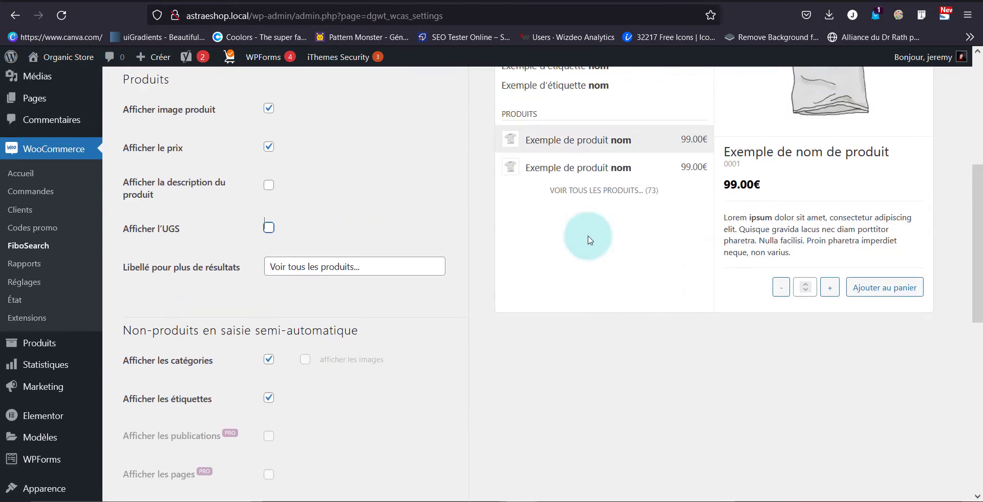
{"action": "scroll", "coordinate": [532, 184], "scroll_direction": "up", "scroll_amount": 4}
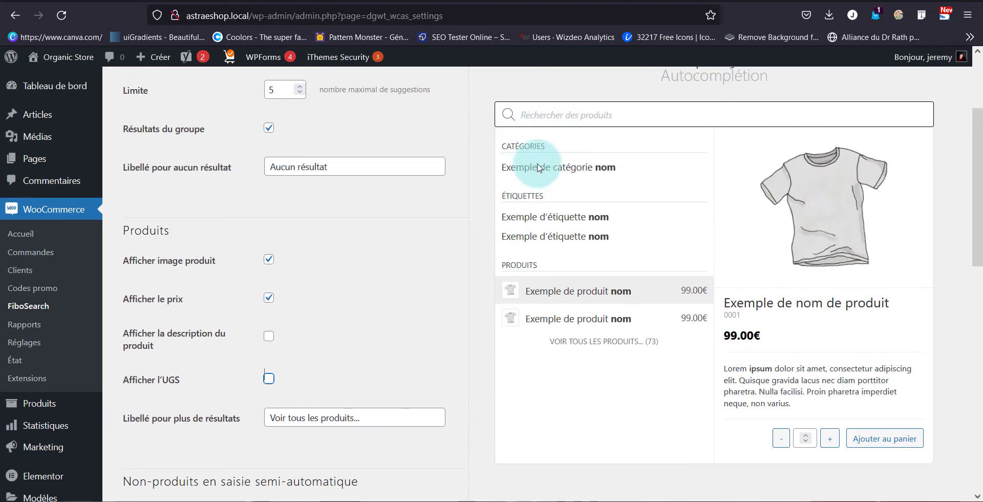
{"action": "scroll", "coordinate": [353, 264], "scroll_direction": "down", "scroll_amount": 9}
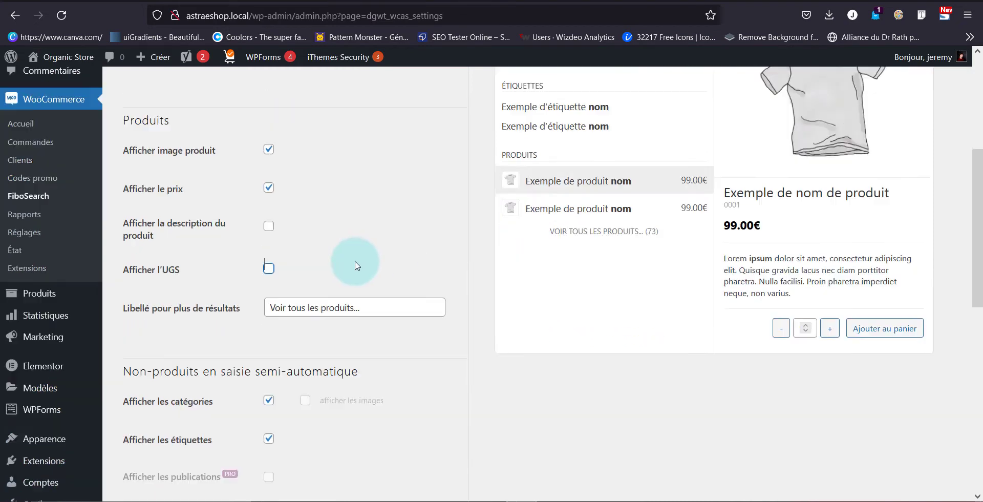
Examine the details panel option against the preview, keep it enabled and look over the suggestion colour options
{"action": "scroll", "coordinate": [357, 265], "scroll_direction": "down", "scroll_amount": 7}
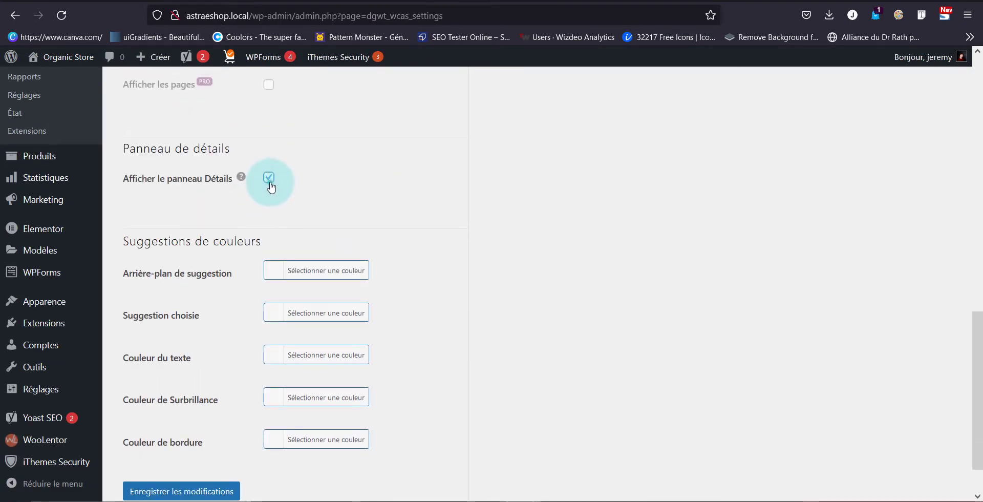
{"action": "left_click", "coordinate": [269, 179]}
{"action": "scroll", "coordinate": [893, 160], "scroll_direction": "up", "scroll_amount": 14}
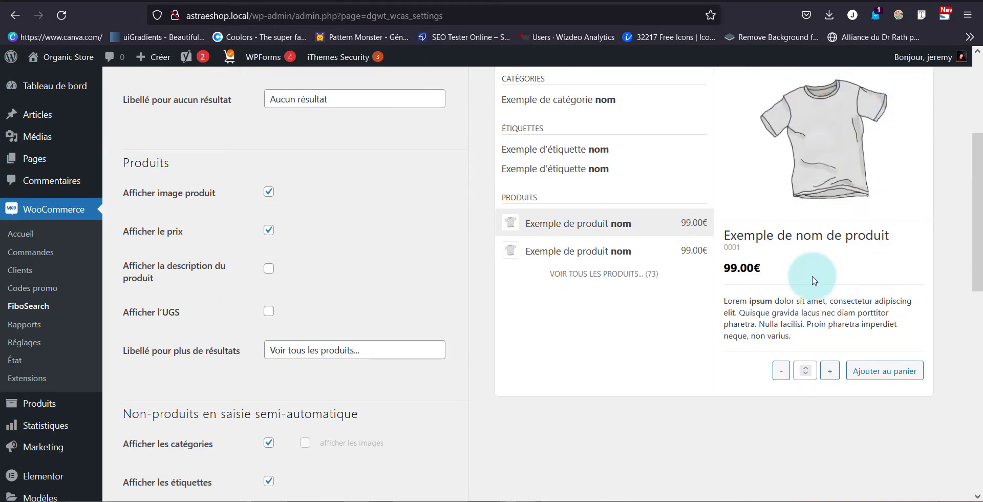
{"action": "scroll", "coordinate": [636, 219], "scroll_direction": "down", "scroll_amount": 13}
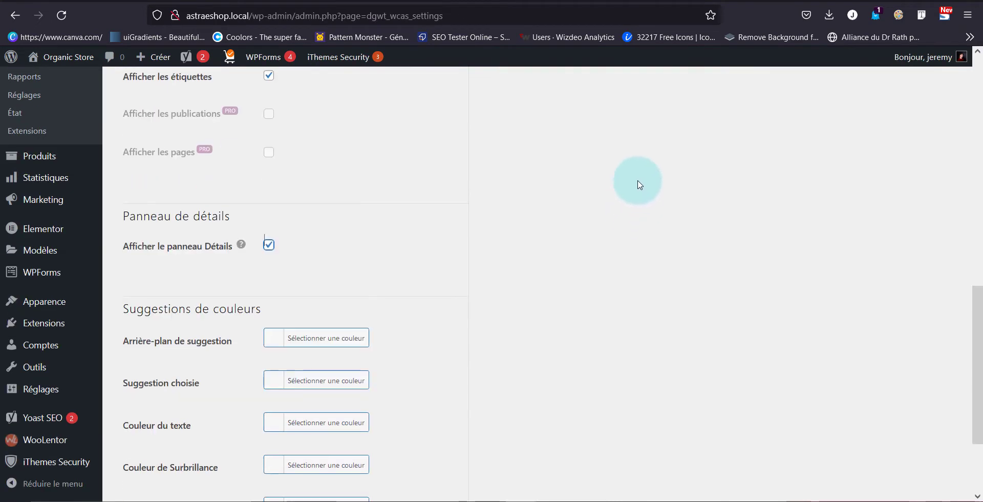
{"action": "scroll", "coordinate": [381, 210], "scroll_direction": "down", "scroll_amount": 2}
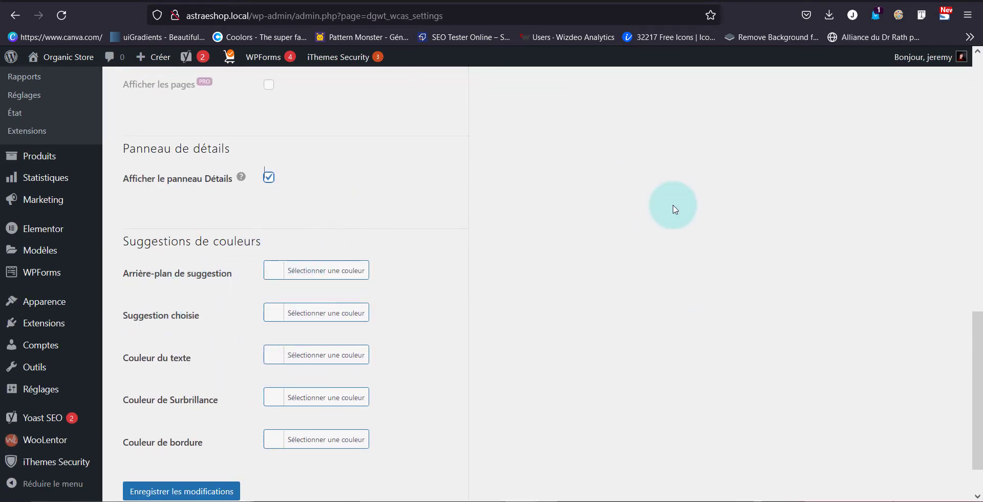
{"action": "scroll", "coordinate": [674, 209], "scroll_direction": "up", "scroll_amount": 13}
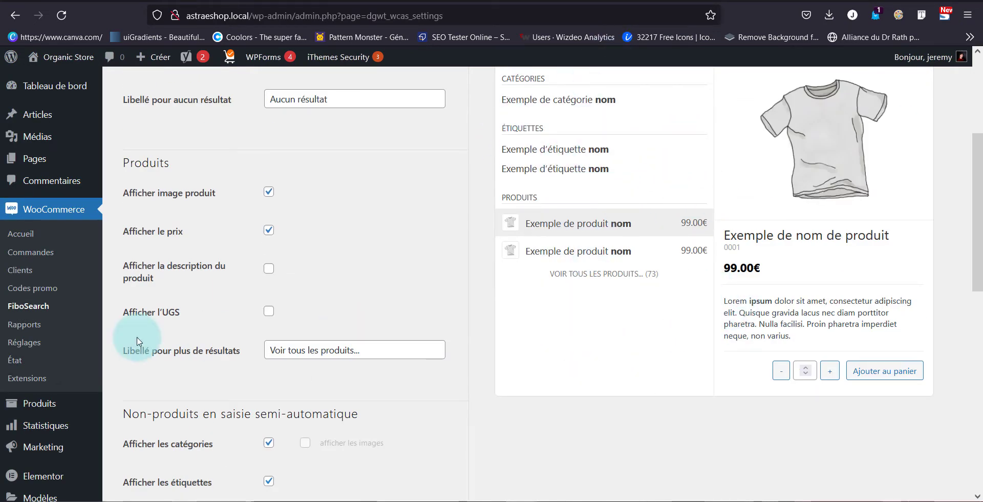
{"action": "scroll", "coordinate": [137, 340], "scroll_direction": "down", "scroll_amount": 8}
{"action": "scroll", "coordinate": [137, 341], "scroll_direction": "down", "scroll_amount": 8}
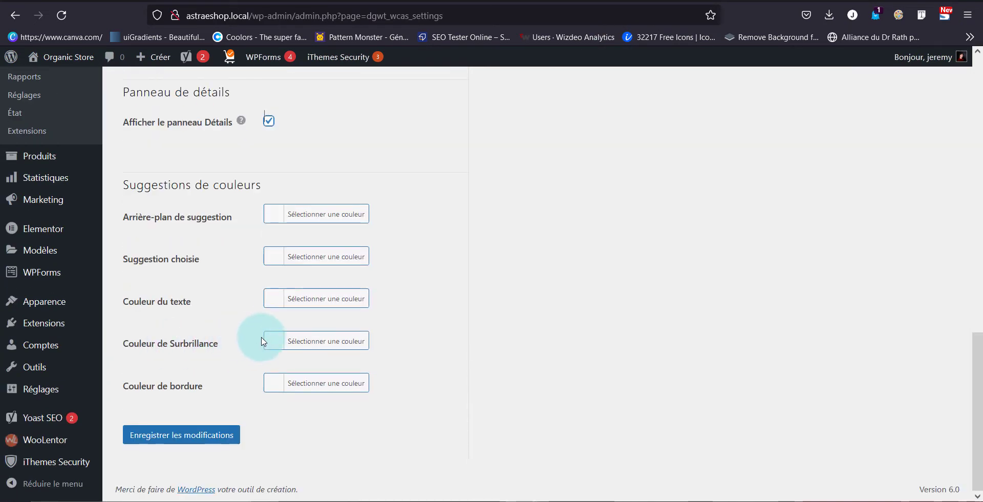
Set the highlight colour (Couleur de Surbrillance) of the autocomplete suggestions to red
{"action": "scroll", "coordinate": [853, 188], "scroll_direction": "up", "scroll_amount": 20}
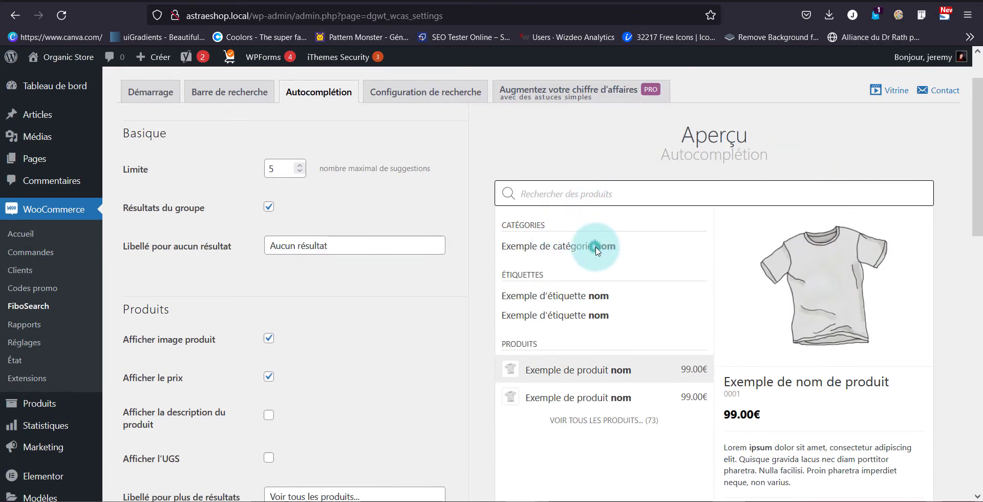
{"action": "left_click", "coordinate": [596, 249]}
{"action": "scroll", "coordinate": [475, 303], "scroll_direction": "down", "scroll_amount": 7}
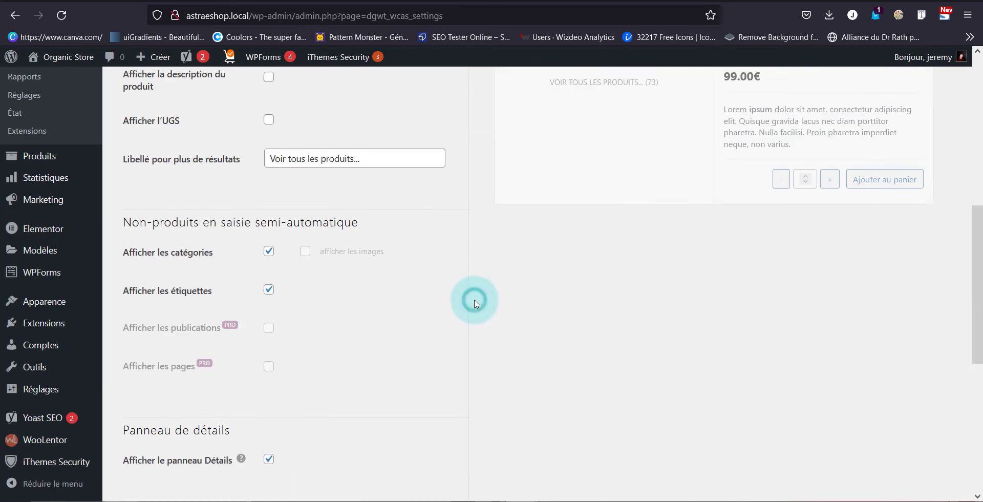
{"action": "scroll", "coordinate": [476, 300], "scroll_direction": "down", "scroll_amount": 5}
{"action": "left_click", "coordinate": [264, 409]}
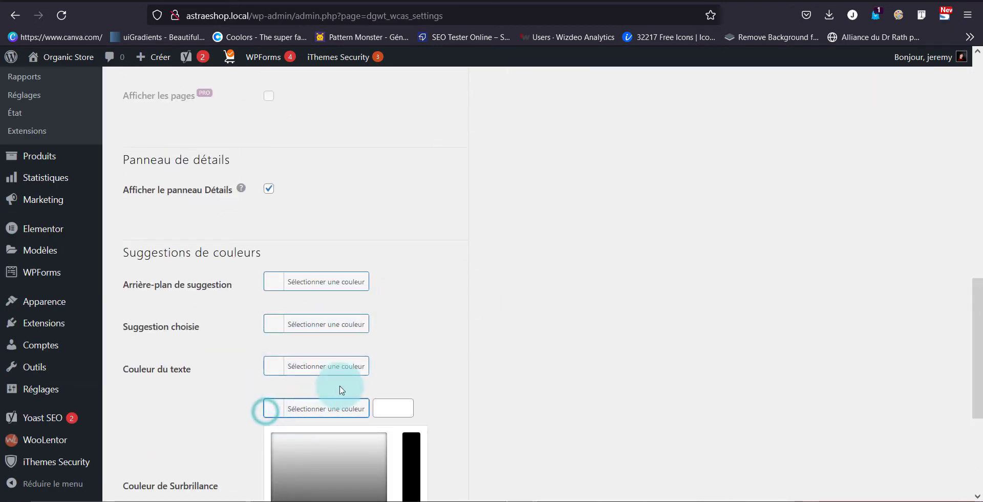
{"action": "scroll", "coordinate": [341, 392], "scroll_direction": "down", "scroll_amount": 2}
{"action": "left_click", "coordinate": [311, 417]}
{"action": "left_click", "coordinate": [719, 253]}
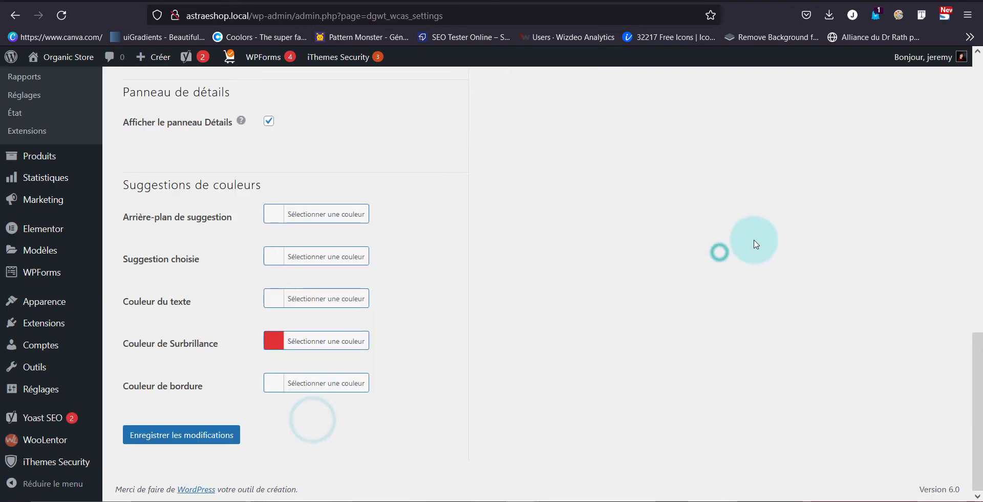
Check the highlighted text in the autocomplete preview and save the autocomplete settings
{"action": "scroll", "coordinate": [757, 244], "scroll_direction": "up", "scroll_amount": 15}
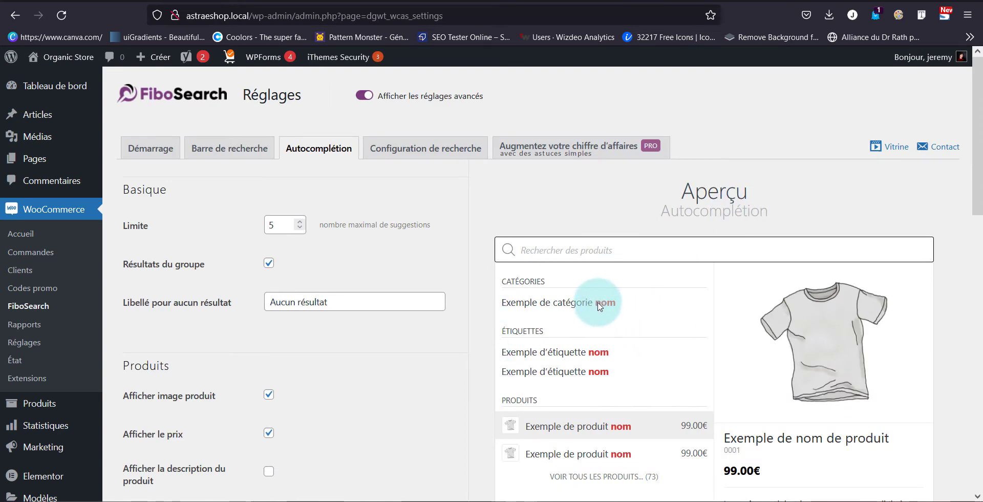
{"action": "scroll", "coordinate": [599, 305], "scroll_direction": "down", "scroll_amount": 5}
{"action": "scroll", "coordinate": [600, 300], "scroll_direction": "down", "scroll_amount": 9}
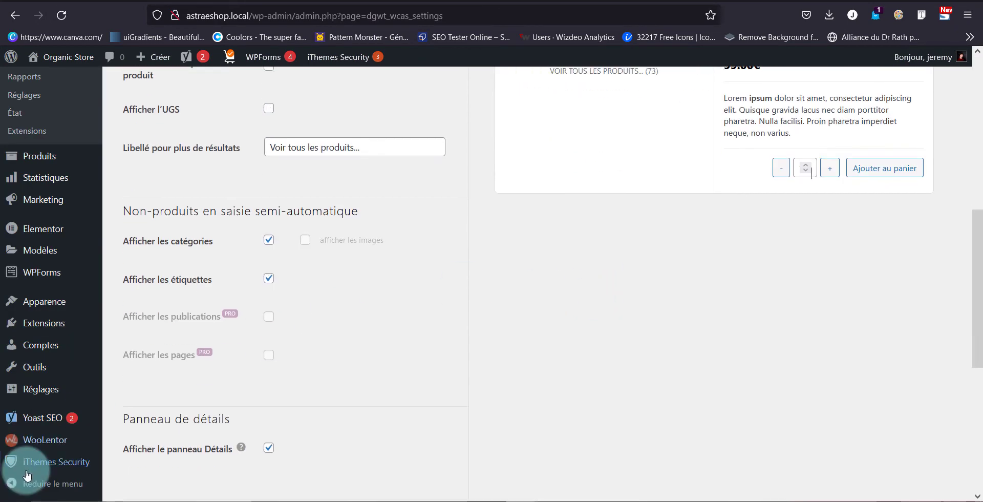
{"action": "left_click", "coordinate": [194, 435]}
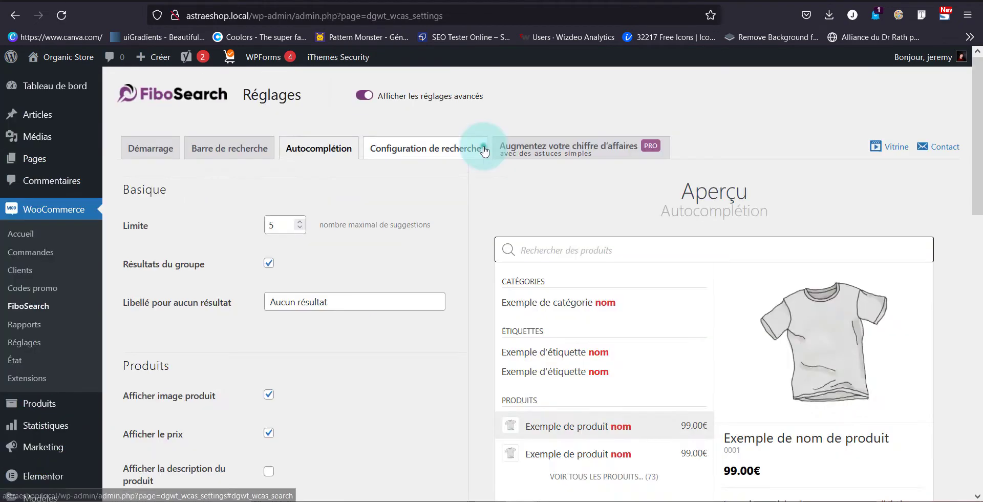
Review the product scope, fuzzy matching, synonym and exclusion options in the search configuration (Configuration de recherche) and save the settings
{"action": "left_click", "coordinate": [481, 148]}
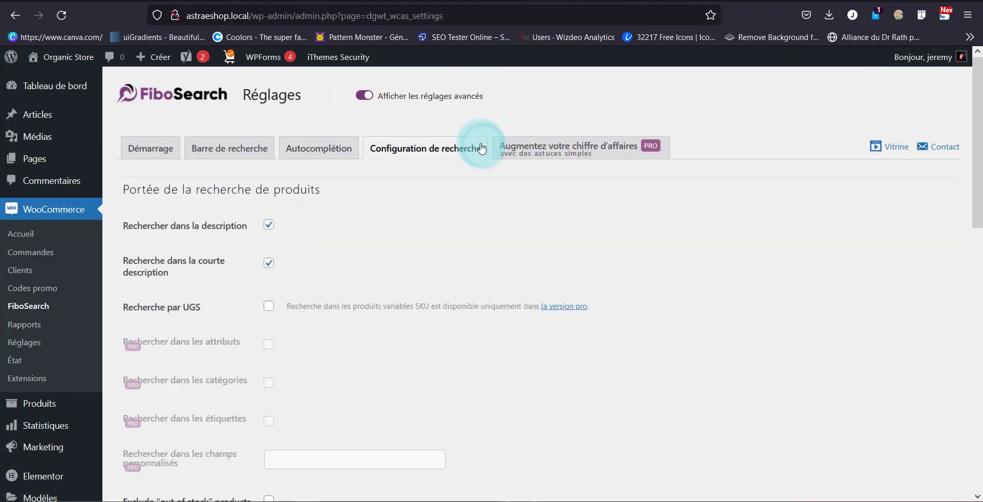
{"action": "scroll", "coordinate": [470, 288], "scroll_direction": "down", "scroll_amount": 1}
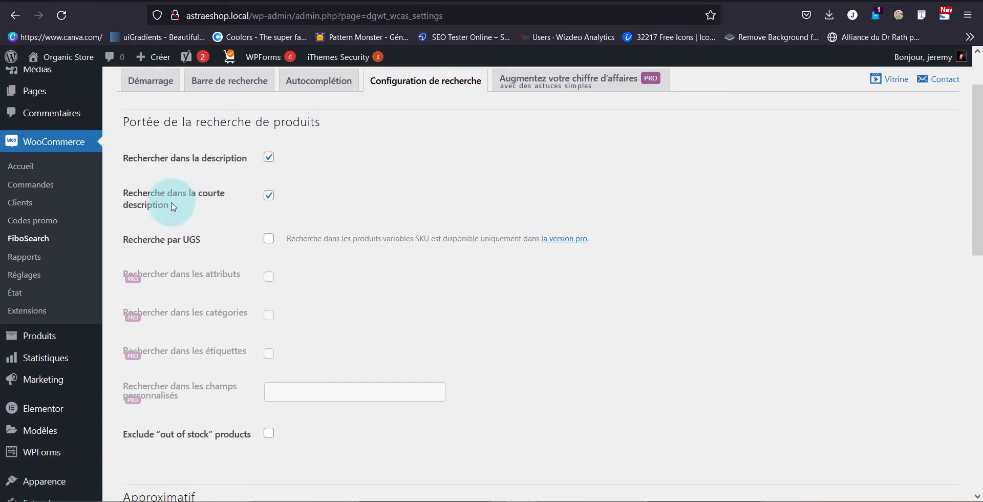
{"action": "scroll", "coordinate": [173, 206], "scroll_direction": "down", "scroll_amount": 3}
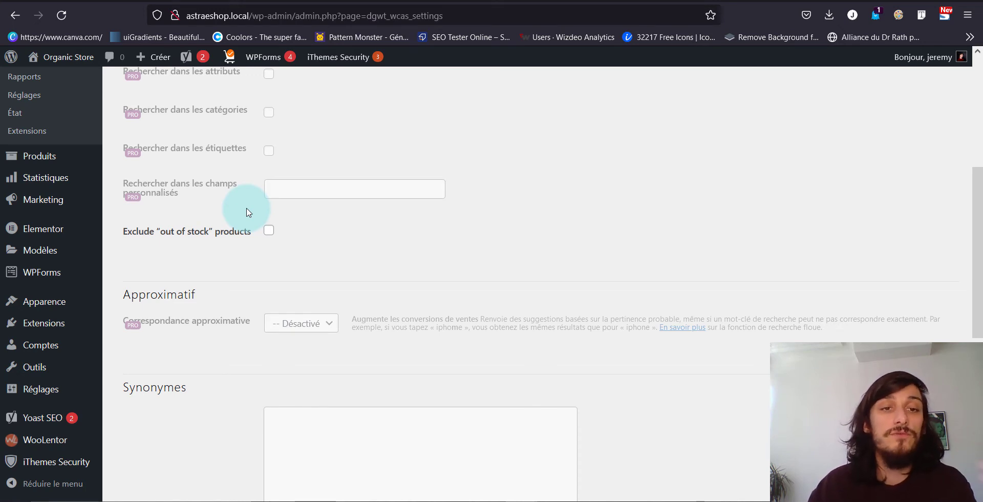
{"action": "scroll", "coordinate": [247, 212], "scroll_direction": "down", "scroll_amount": 5}
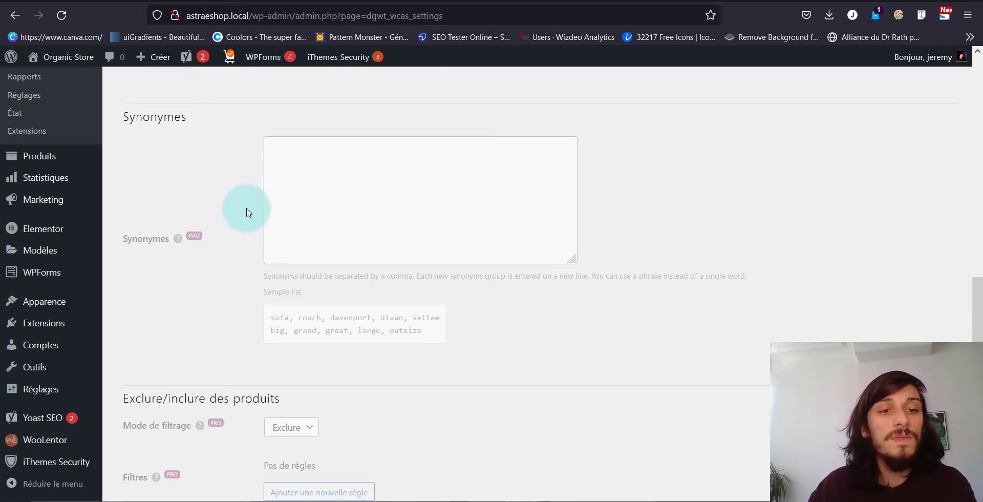
{"action": "scroll", "coordinate": [246, 212], "scroll_direction": "up", "scroll_amount": 1}
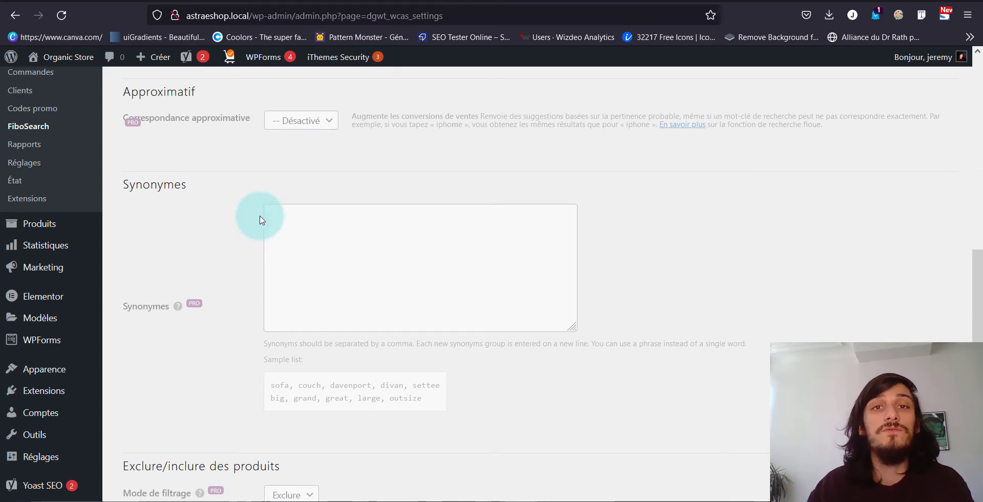
{"action": "scroll", "coordinate": [260, 221], "scroll_direction": "down", "scroll_amount": 3}
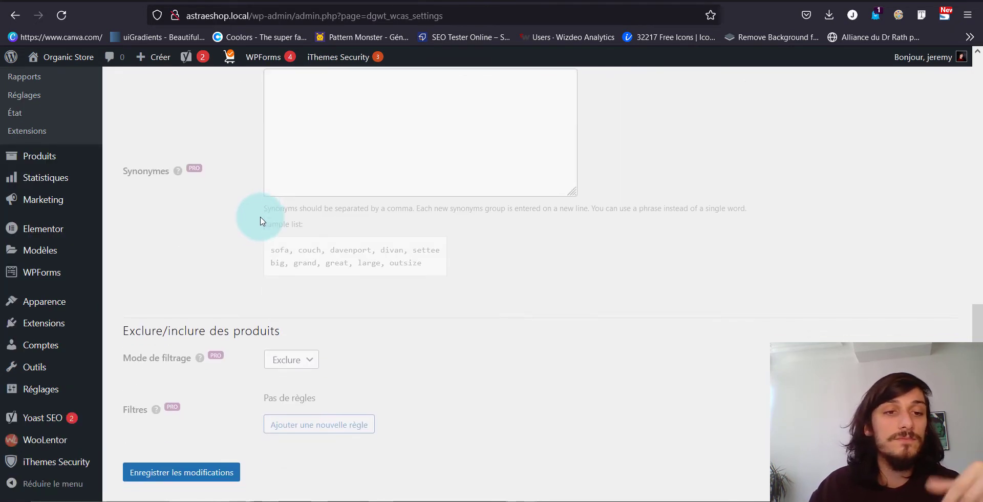
{"action": "left_click", "coordinate": [185, 436]}
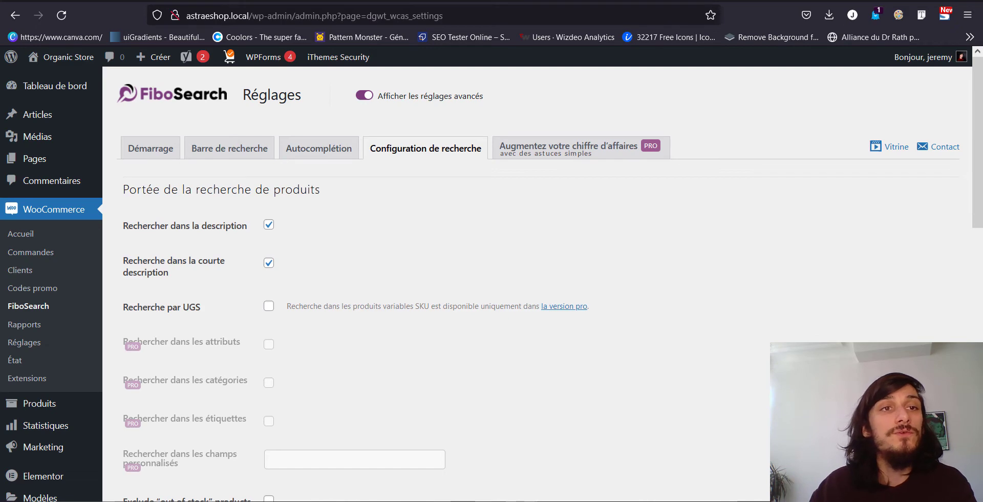
Reload the storefront and test the header's product search with "hand", checking the suggestions and the details panel
{"action": "key", "text": "ctrl+Tab"}
{"action": "left_click", "coordinate": [63, 23]}
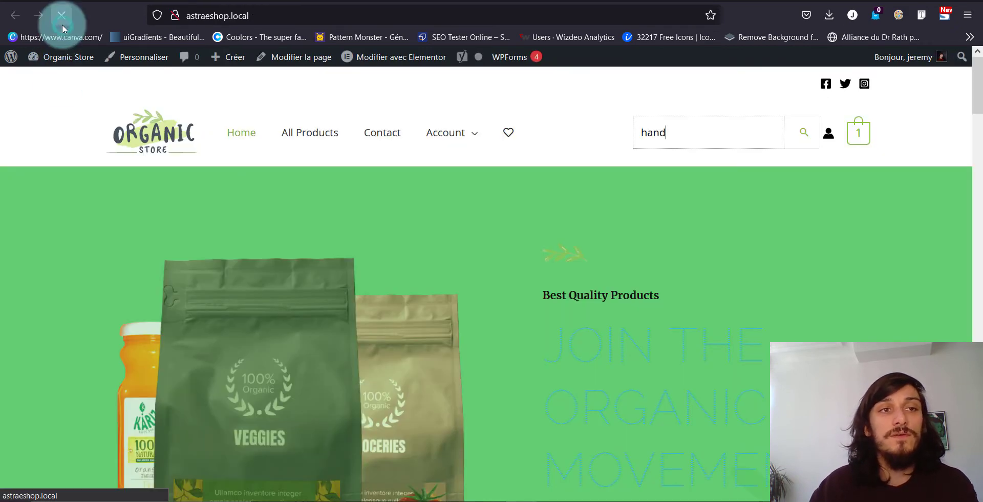
{"action": "left_click", "coordinate": [803, 132]}
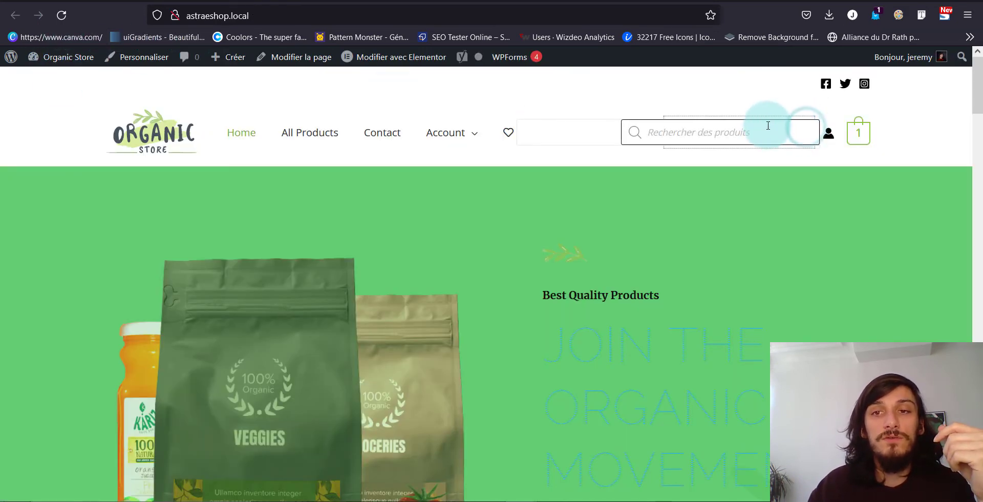
{"action": "left_click", "coordinate": [774, 164]}
{"action": "left_click", "coordinate": [804, 132]}
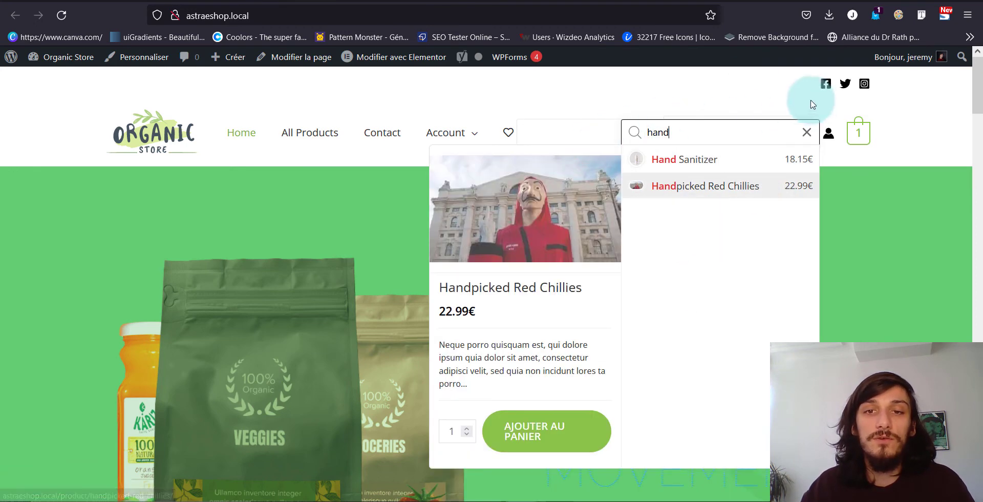
{"action": "left_click", "coordinate": [563, 99]}
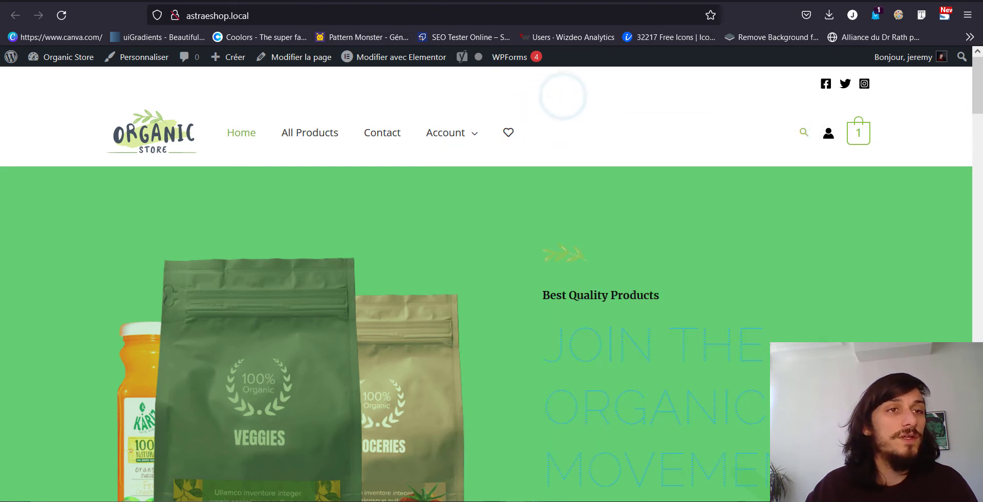
Add the FiboSearch bar (Barre FiboSearch) as an item of the site's Main Menu and save the menu
{"action": "left_click", "coordinate": [26, 1]}
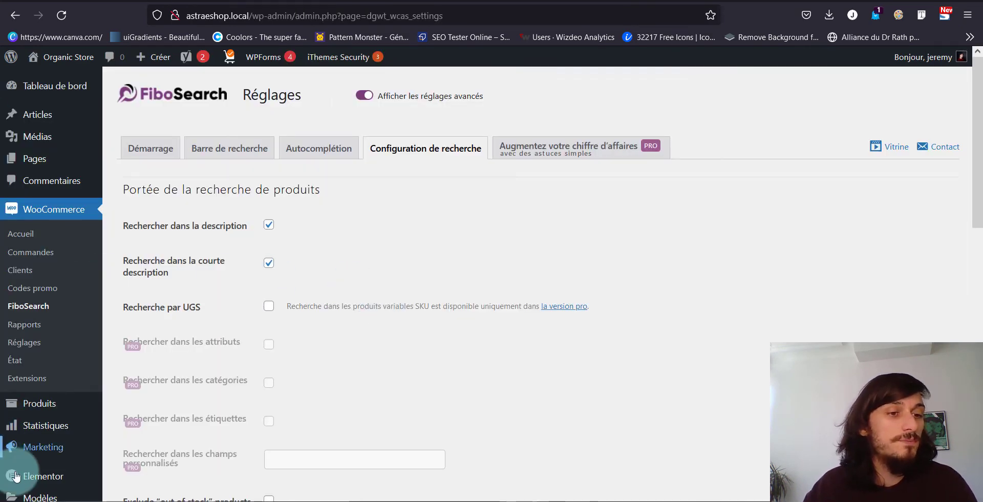
{"action": "scroll", "coordinate": [80, 425], "scroll_direction": "down", "scroll_amount": 1}
{"action": "scroll", "coordinate": [79, 428], "scroll_direction": "down", "scroll_amount": 3}
{"action": "mouse_move", "coordinate": [67, 412]}
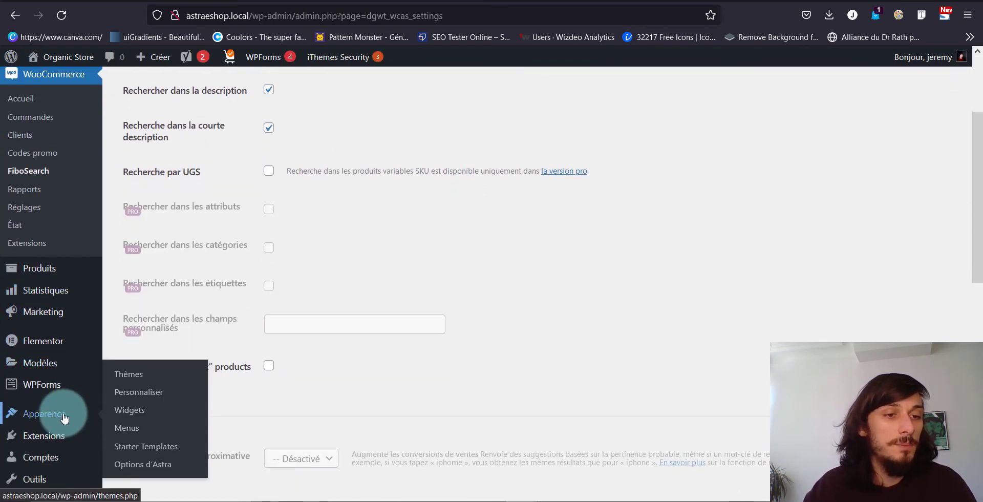
{"action": "left_click", "coordinate": [120, 428]}
{"action": "scroll", "coordinate": [307, 230], "scroll_direction": "down", "scroll_amount": 5}
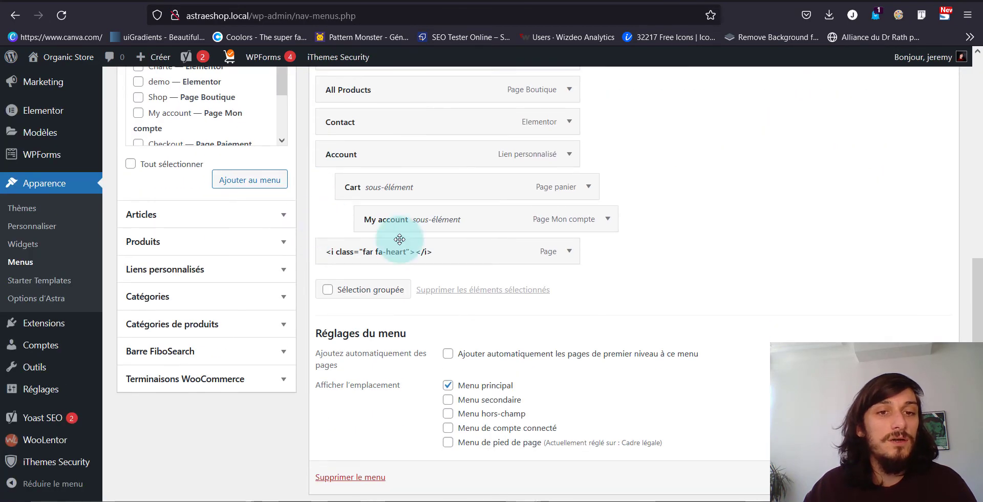
{"action": "left_click", "coordinate": [200, 359]}
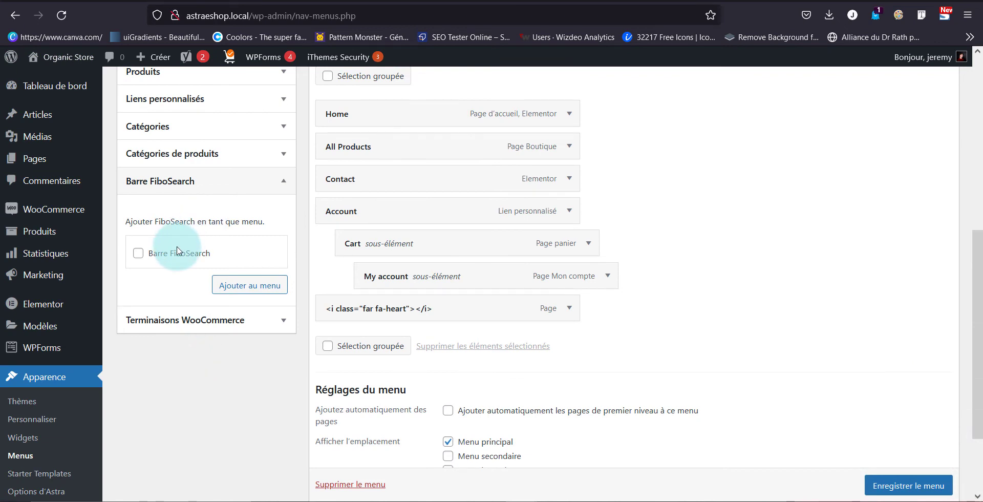
{"action": "left_click", "coordinate": [180, 257]}
{"action": "left_click", "coordinate": [248, 280]}
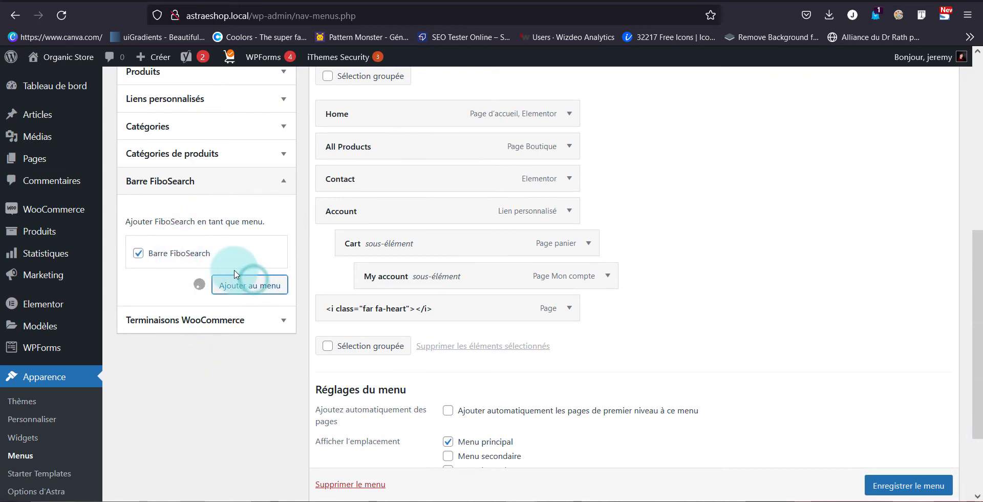
{"action": "left_click", "coordinate": [906, 485]}
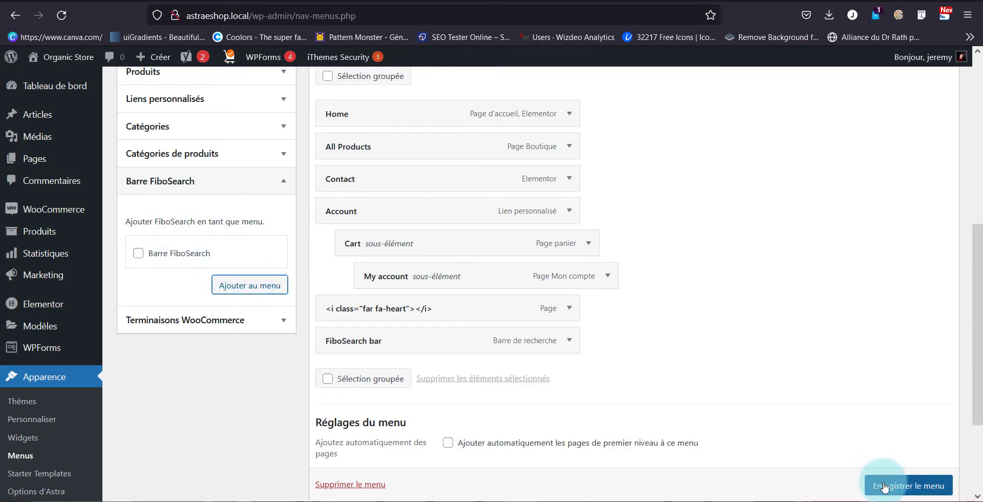
{"action": "scroll", "coordinate": [865, 440], "scroll_direction": "down", "scroll_amount": 1}
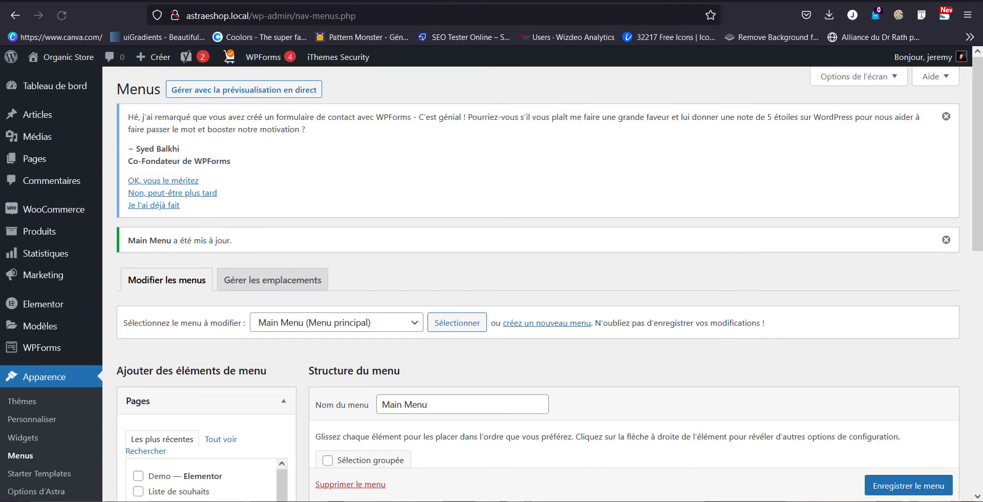
Remove the Rechercher element from Astra's header builder, publish the change and try the menu's search bar on the storefront
{"action": "left_click", "coordinate": [184, 0]}
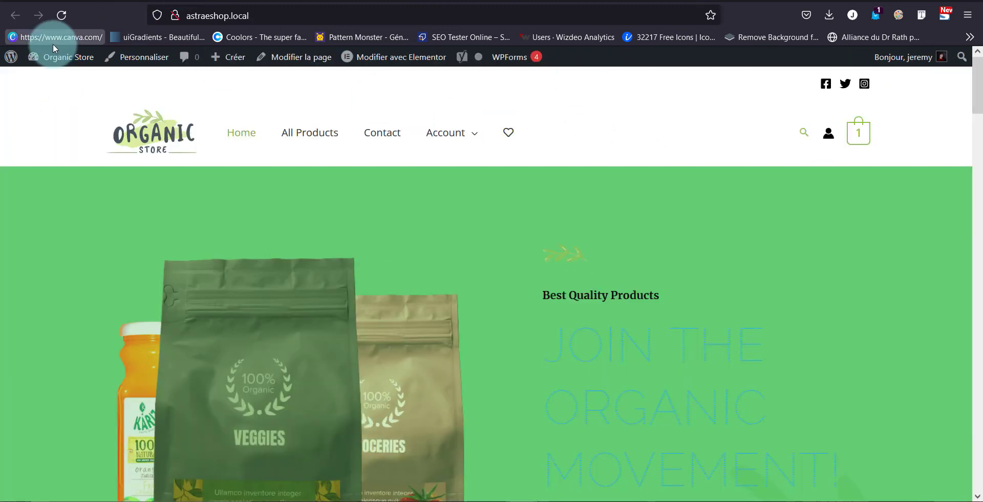
{"action": "left_click", "coordinate": [159, 62]}
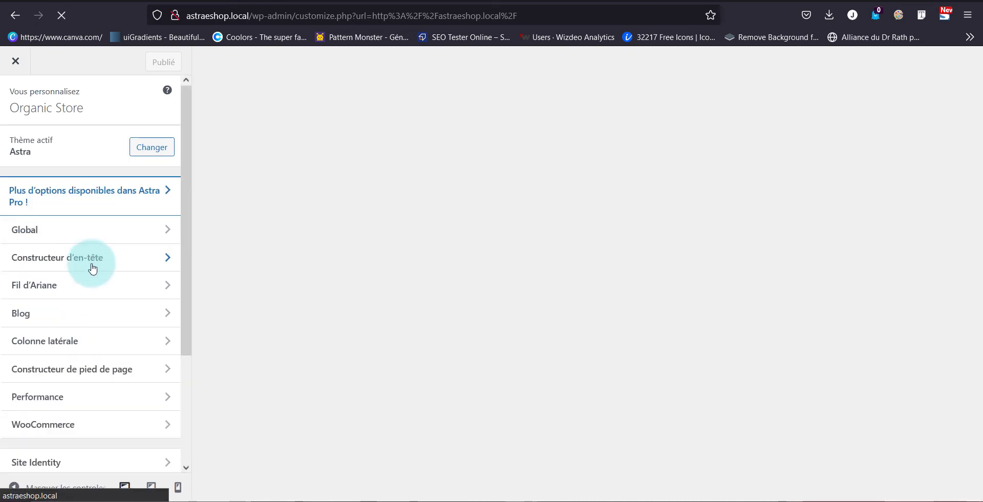
{"action": "left_click", "coordinate": [121, 264]}
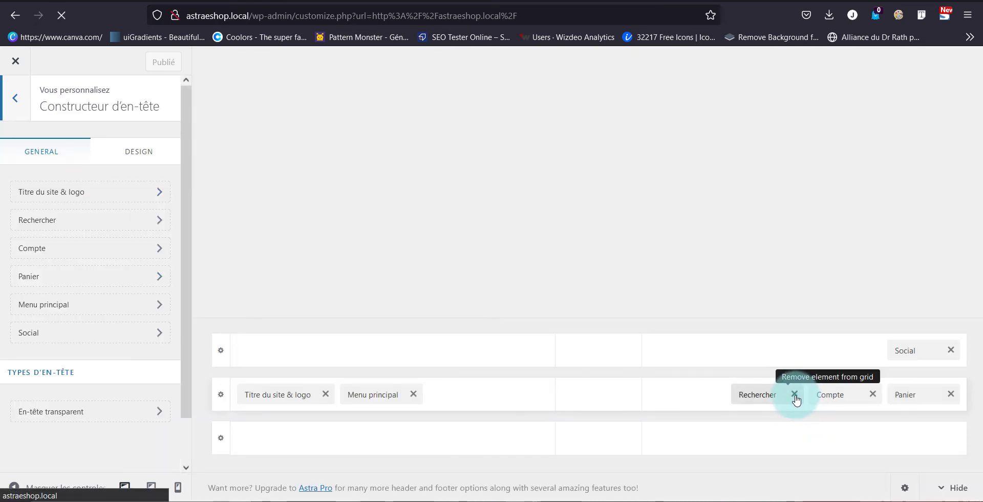
{"action": "left_click", "coordinate": [795, 394]}
{"action": "left_click", "coordinate": [163, 62]}
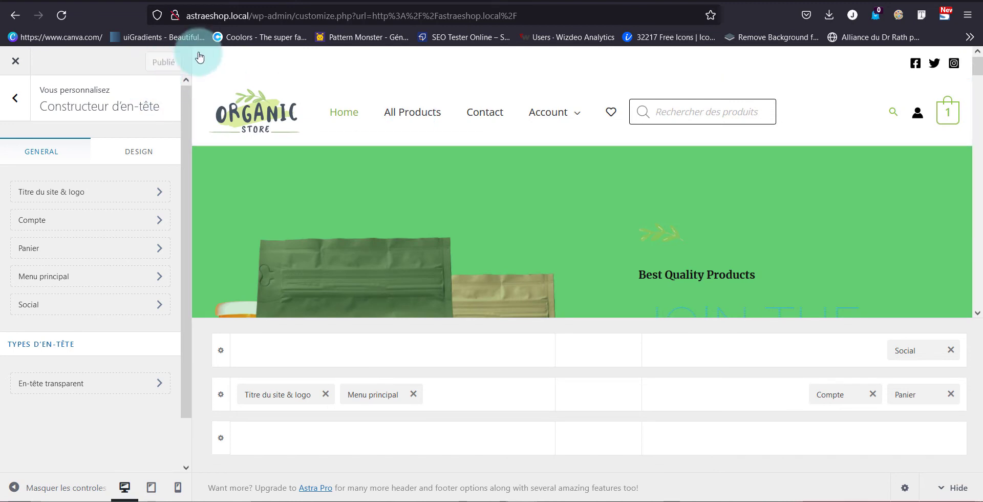
{"action": "left_click", "coordinate": [16, 64]}
{"action": "left_click", "coordinate": [629, 134]}
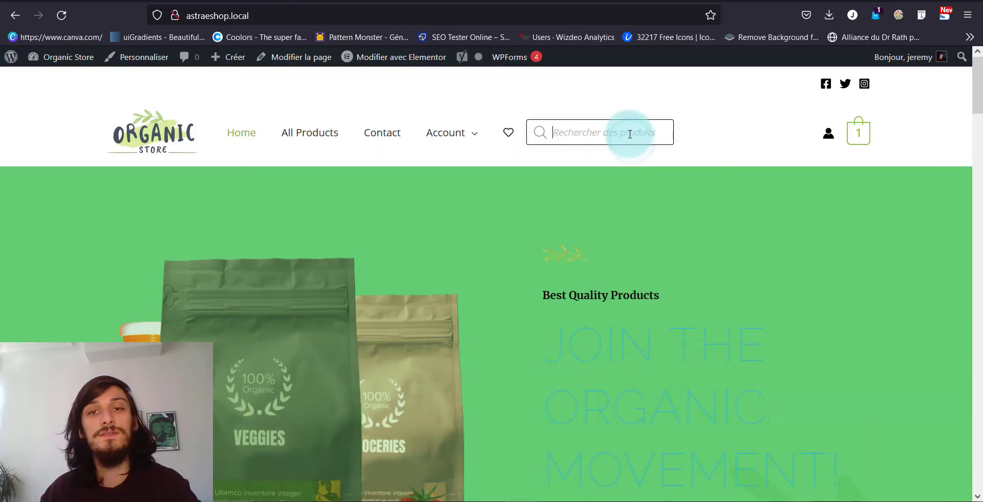